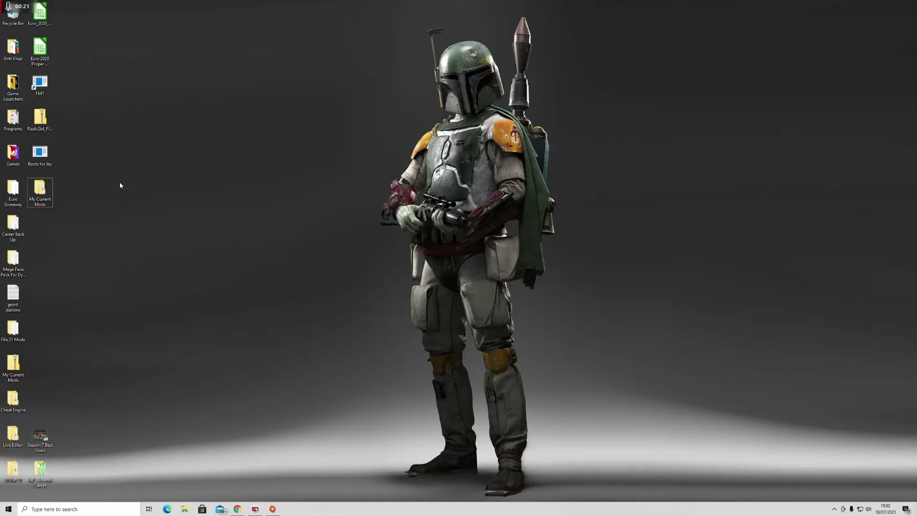
# Open the My Current Mods folder from its desktop icon.
pyautogui.doubleClick(42, 191)
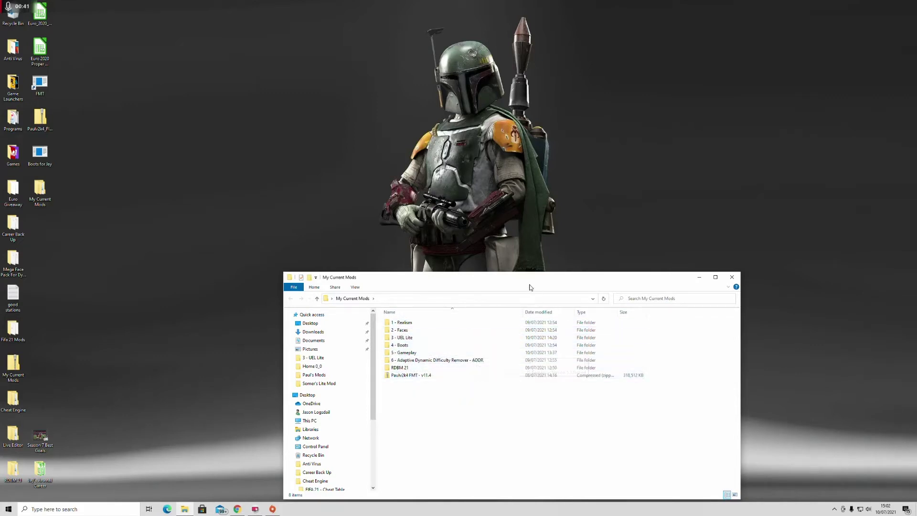
# Create a new desktop folder named 11.4 and move it to the upper-left icons.
pyautogui.moveTo(484, 282); pyautogui.dragTo(515, 121)
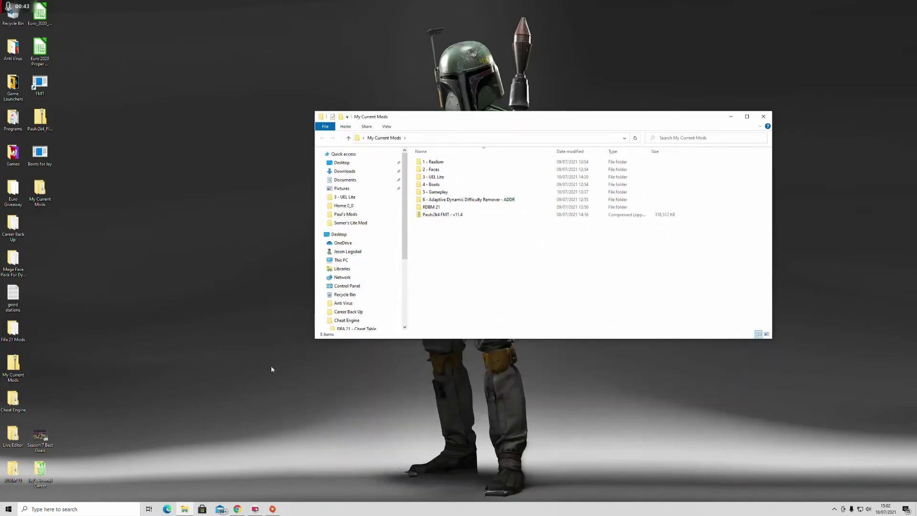
pyautogui.rightClick(148, 387)
pyautogui.moveTo(179, 455)
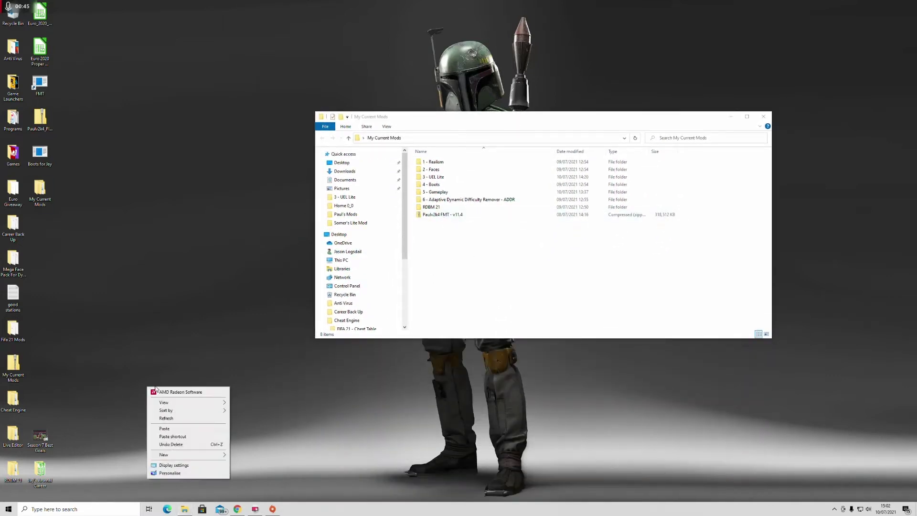
pyautogui.click(247, 381)
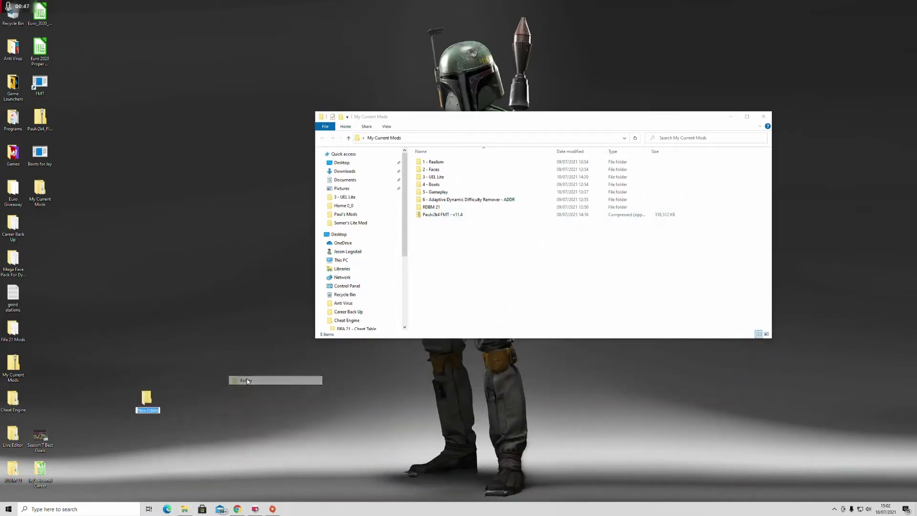
pyautogui.write('4')
pyautogui.press('Return')
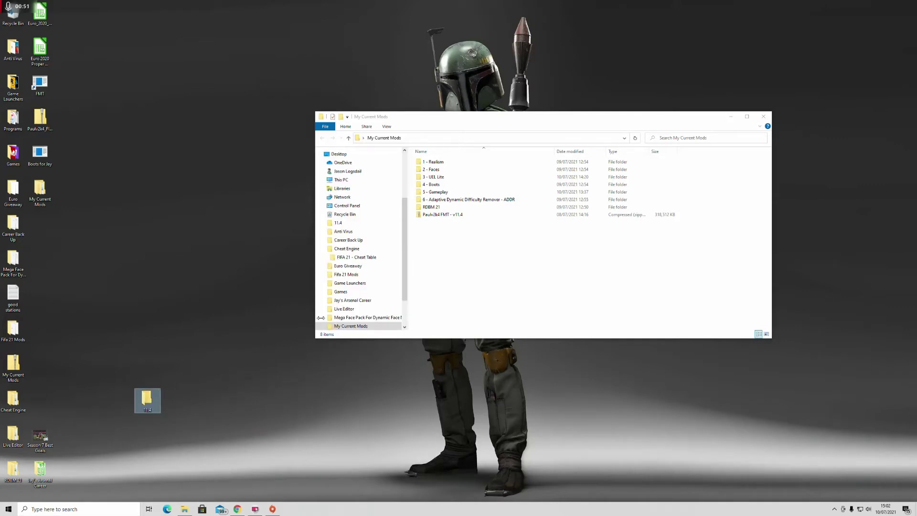
pyautogui.moveTo(146, 400); pyautogui.dragTo(41, 234)
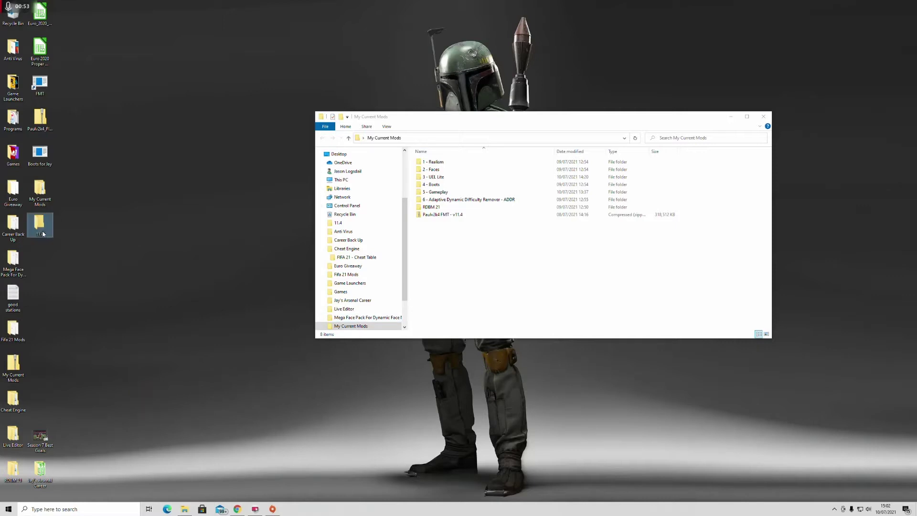
# Extract the Paulv2k4 FMT - v11.4 archive into 11.4 with 7-Zip, then close the window.
pyautogui.click(442, 215)
pyautogui.rightClick(452, 217)
pyautogui.moveTo(495, 255)
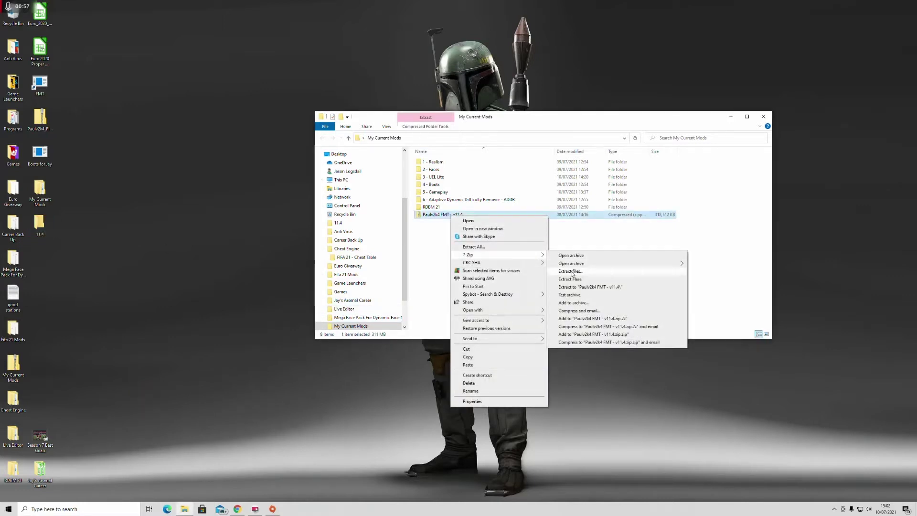
pyautogui.click(571, 271)
pyautogui.click(542, 215)
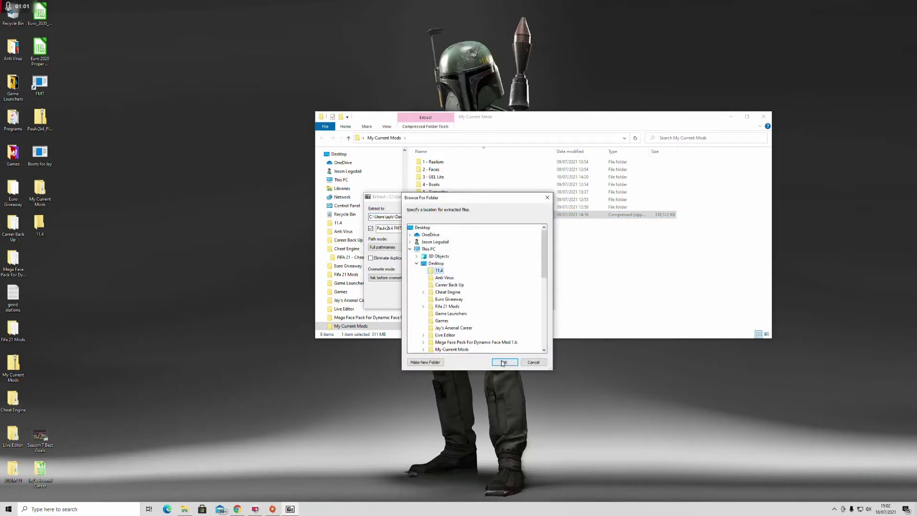
pyautogui.click(503, 362)
pyautogui.click(486, 305)
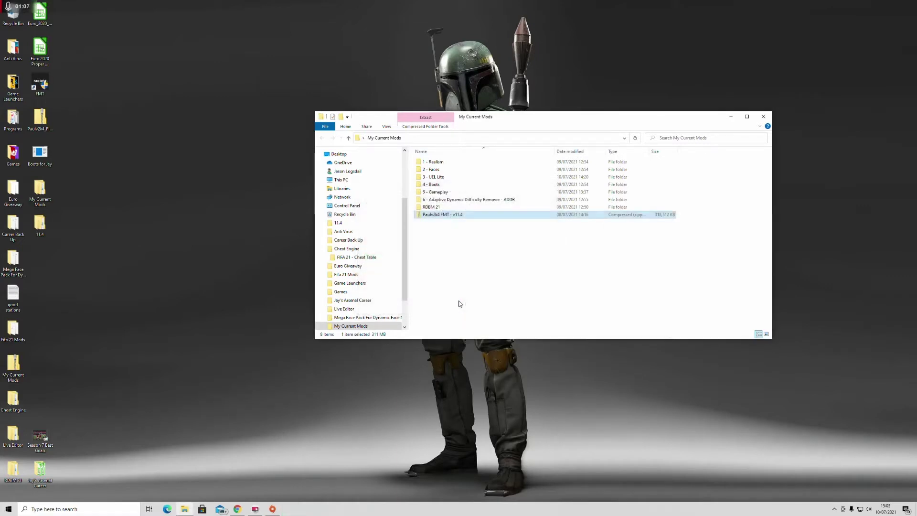
pyautogui.click(767, 117)
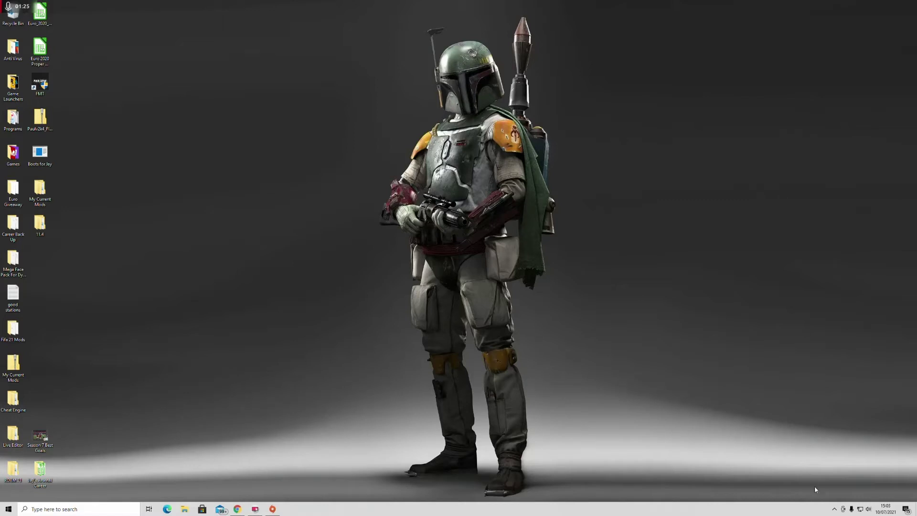
# Launch AVG AntiVirus from the system tray and open its settings.
pyautogui.click(834, 510)
pyautogui.doubleClick(849, 467)
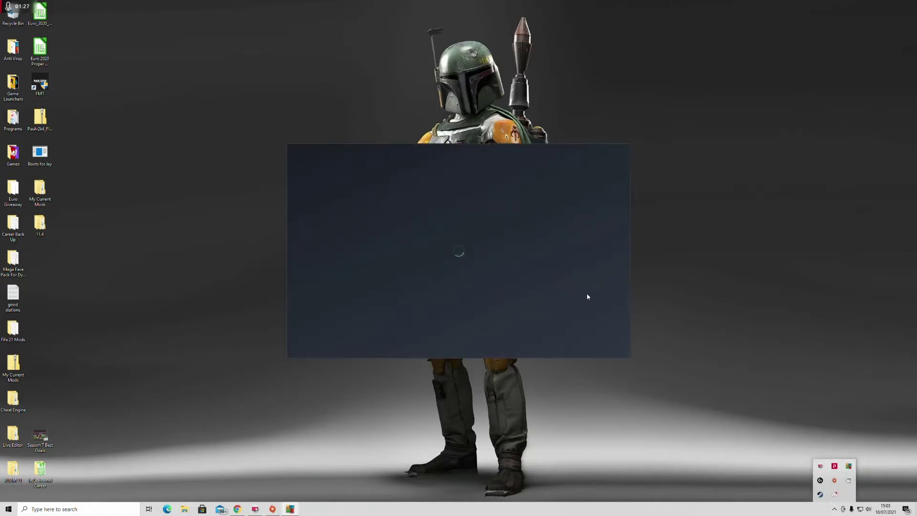
pyautogui.click(584, 152)
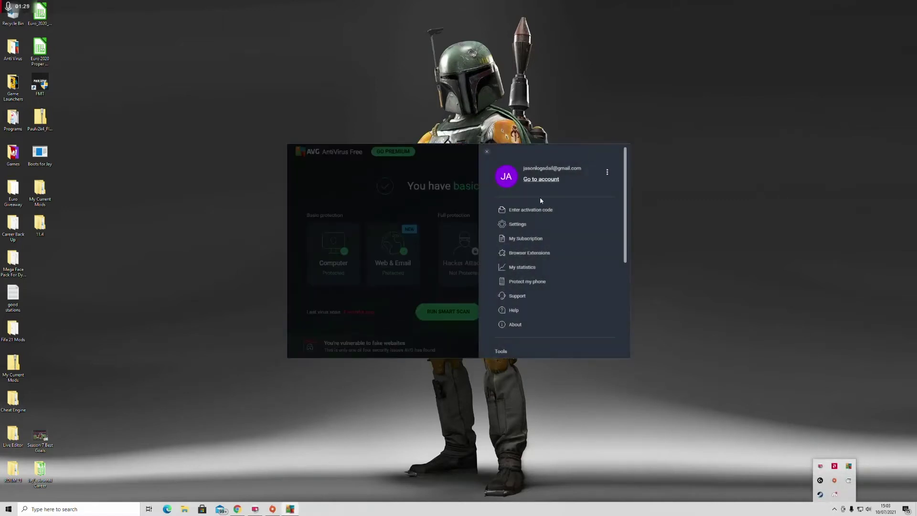
pyautogui.click(518, 224)
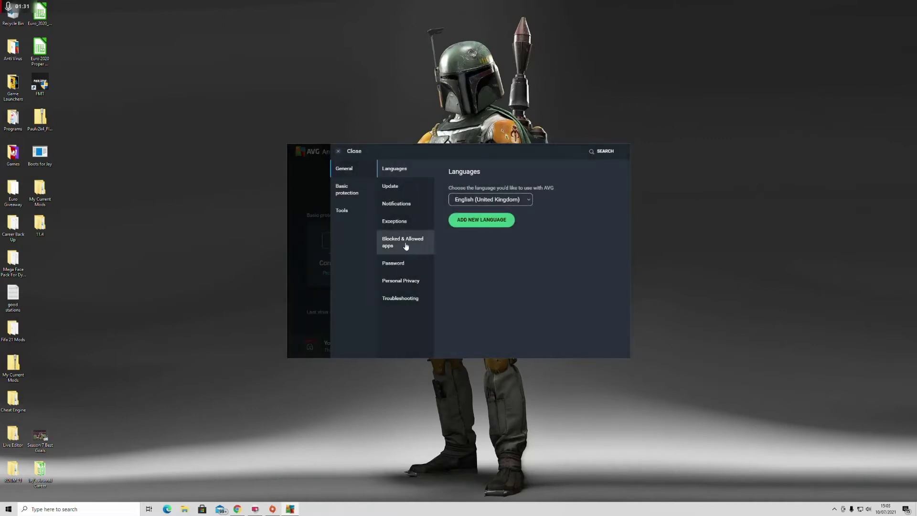
# Add the FMT application from the 11.4 folder to AVG's allowed apps.
pyautogui.click(402, 243)
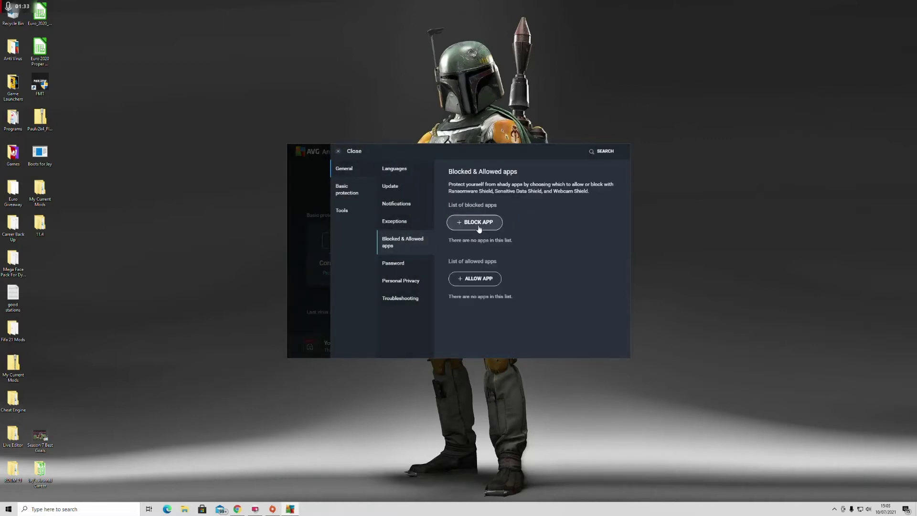
pyautogui.click(472, 281)
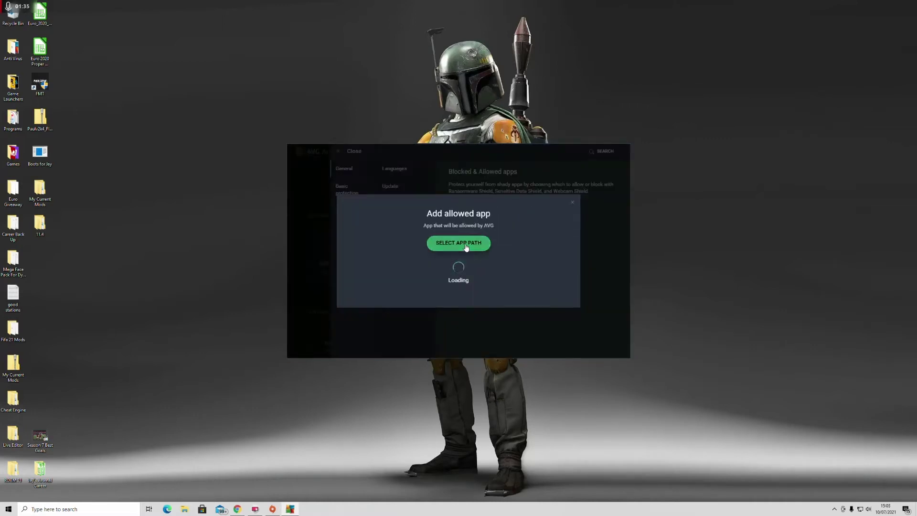
pyautogui.click(457, 208)
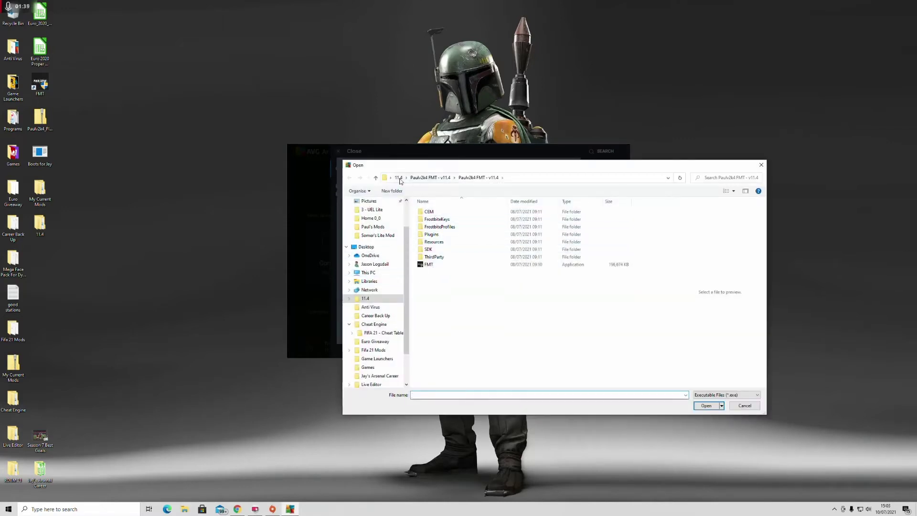
pyautogui.click(398, 177)
pyautogui.click(371, 299)
pyautogui.click(383, 307)
pyautogui.doubleClick(448, 212)
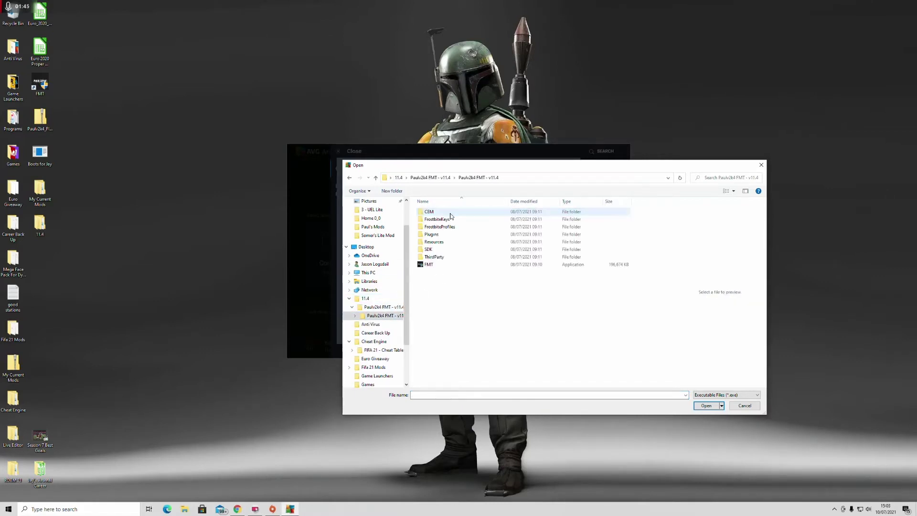
pyautogui.click(429, 264)
pyautogui.click(708, 406)
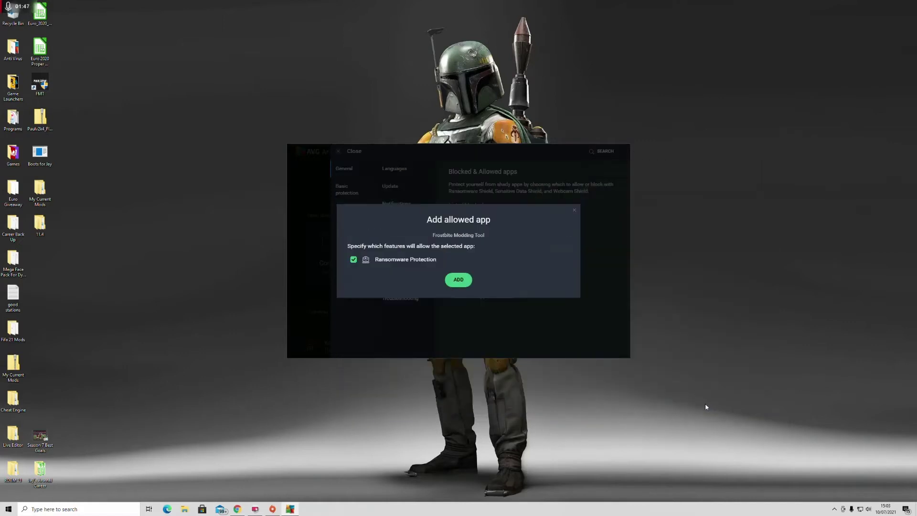
pyautogui.click(458, 279)
# Add the desktop 11.4 folder as an AVG exception and close settings.
pyautogui.click(407, 222)
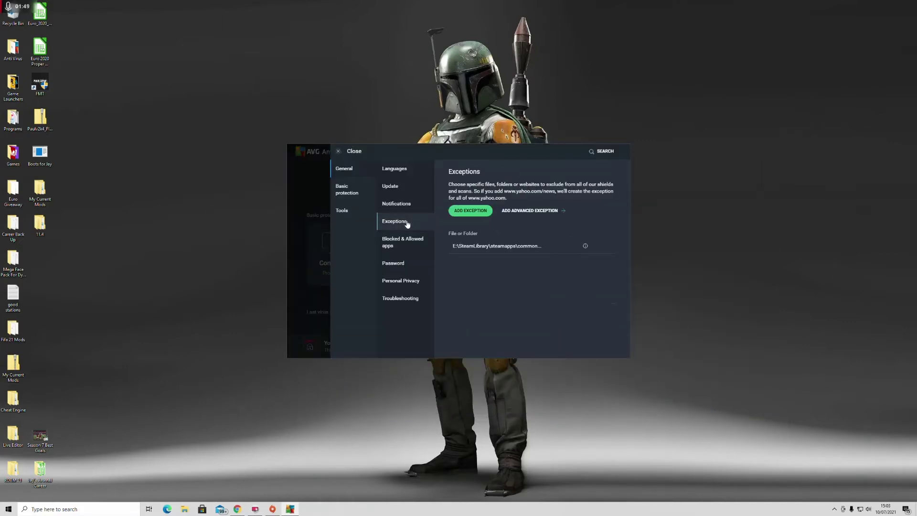
pyautogui.click(477, 213)
pyautogui.click(489, 293)
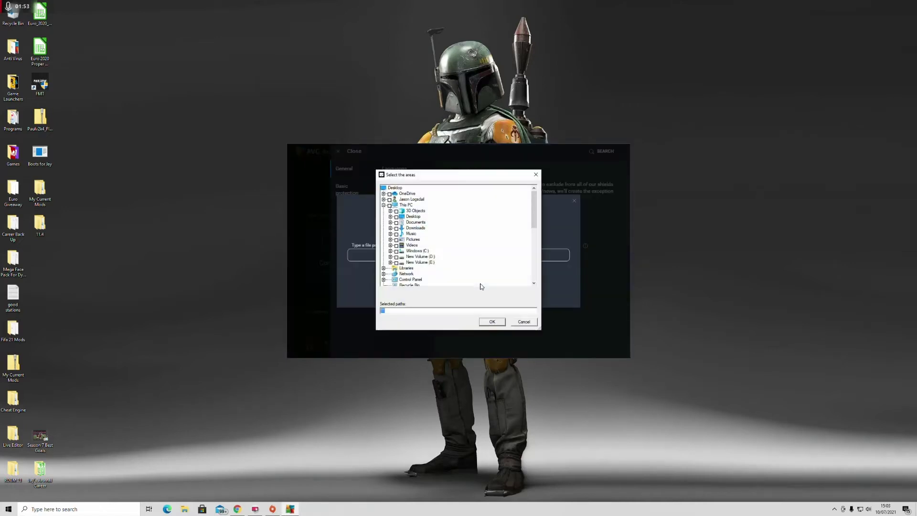
pyautogui.scroll(-2, 426, 250)
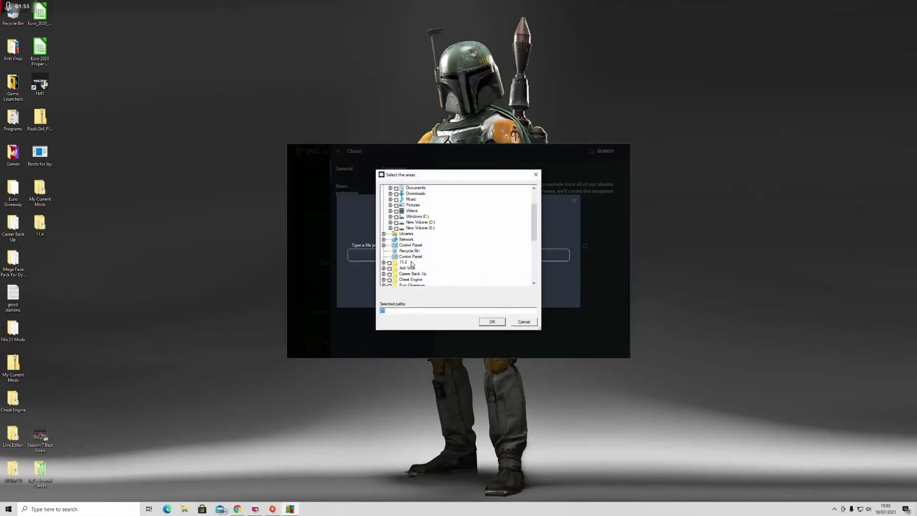
pyautogui.click(391, 265)
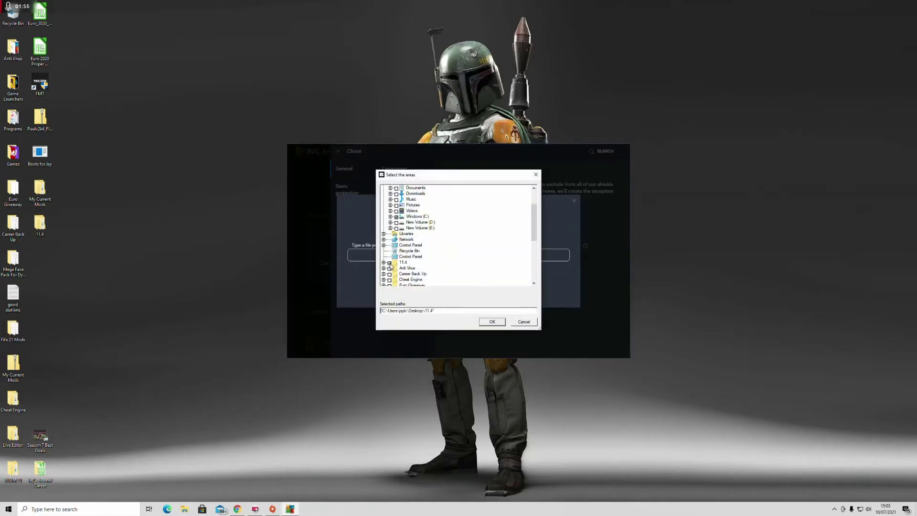
pyautogui.click(494, 322)
pyautogui.click(444, 295)
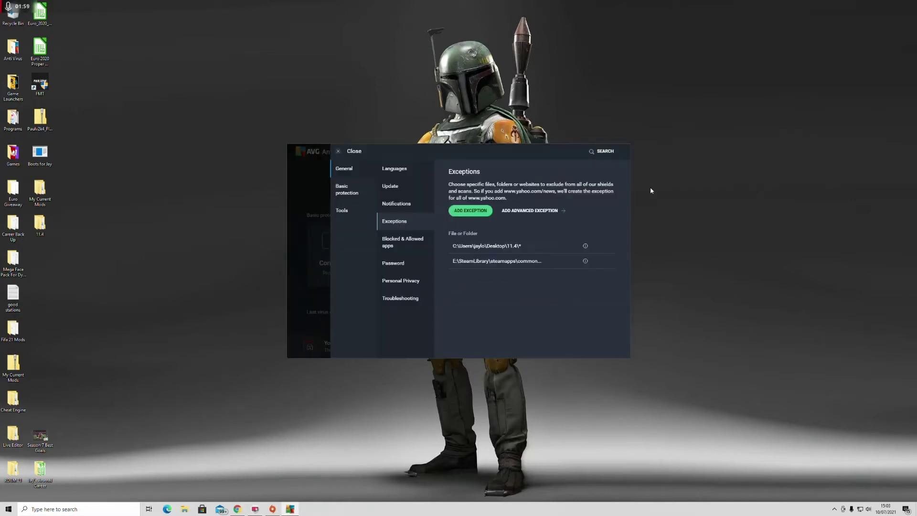
pyautogui.click(351, 152)
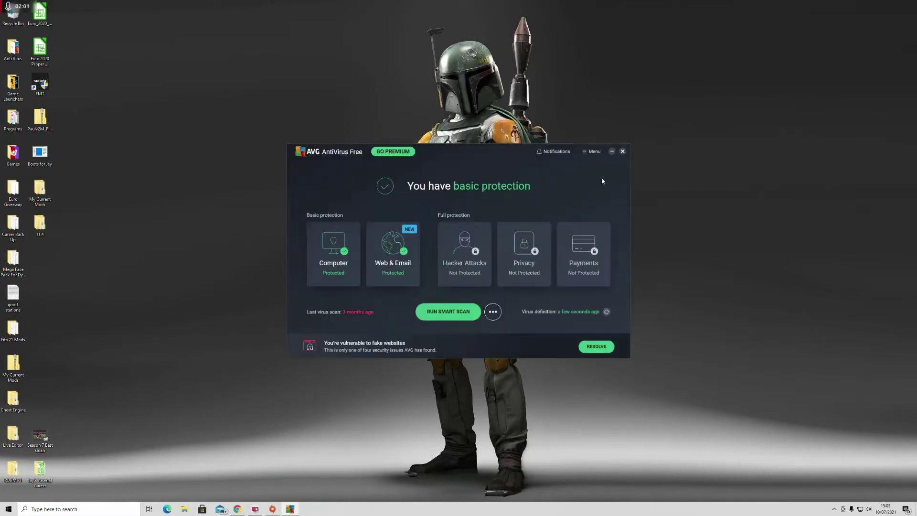
# Close the AVG AntiVirus window.
pyautogui.click(622, 152)
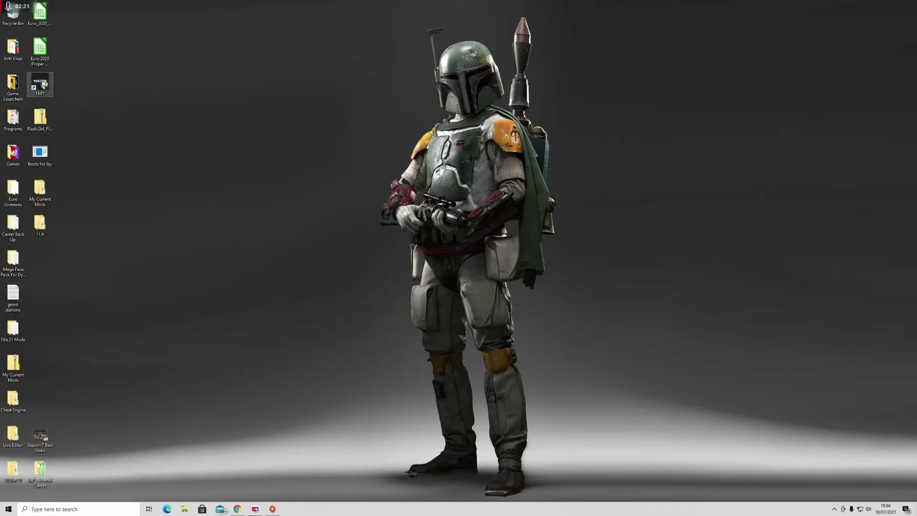
pyautogui.rightClick(43, 84)
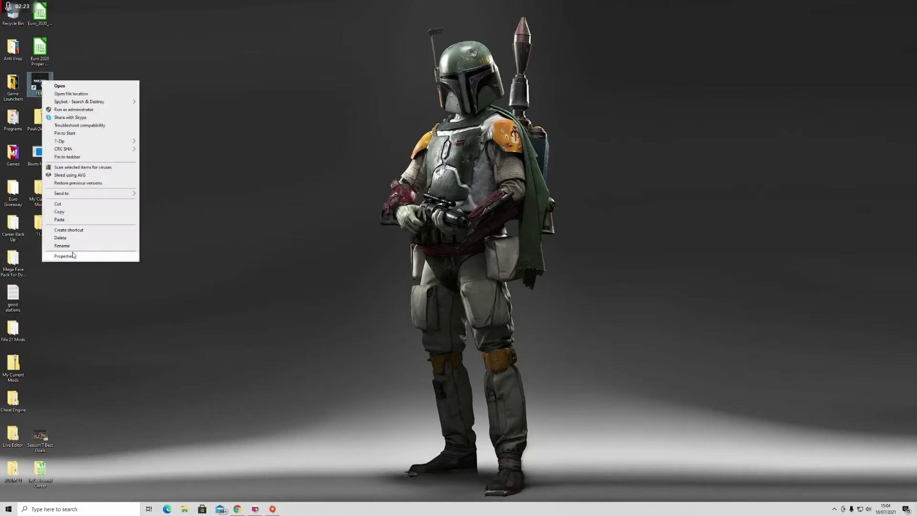
pyautogui.click(113, 240)
pyautogui.click(487, 282)
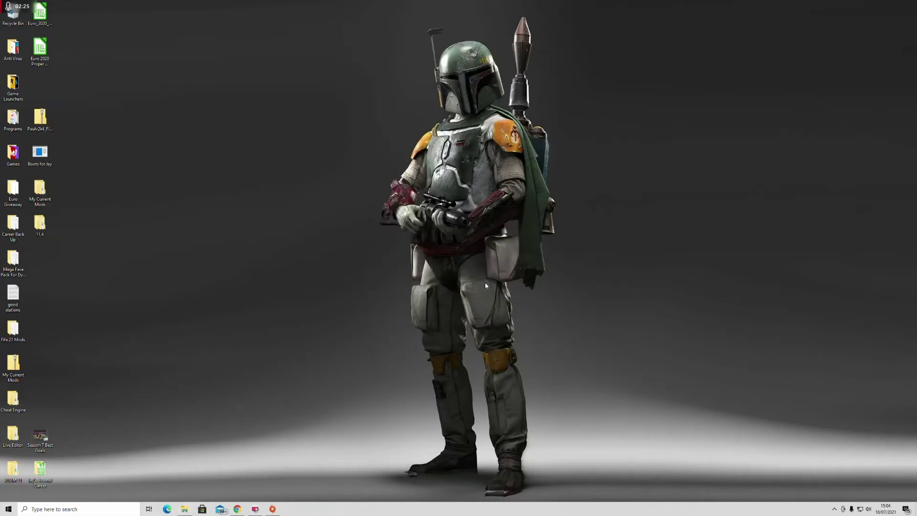
pyautogui.rightClick(104, 250)
pyautogui.moveTo(144, 315)
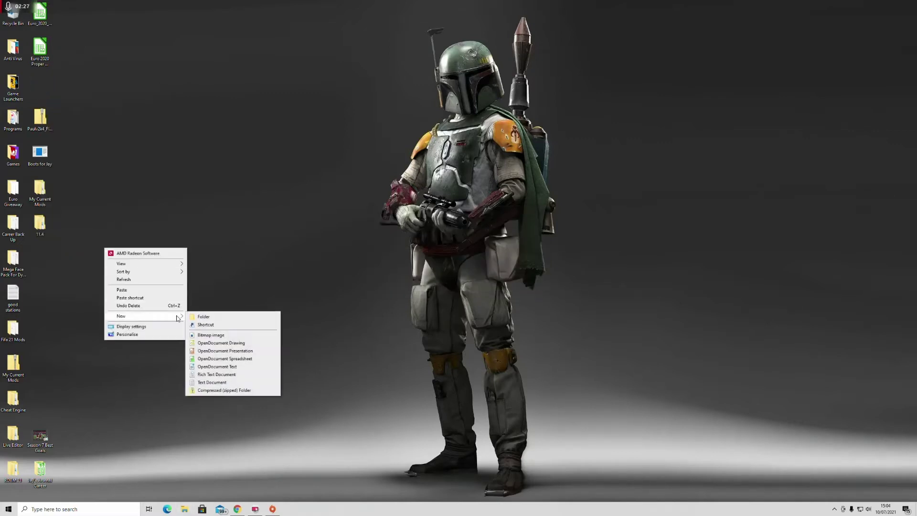
pyautogui.click(206, 324)
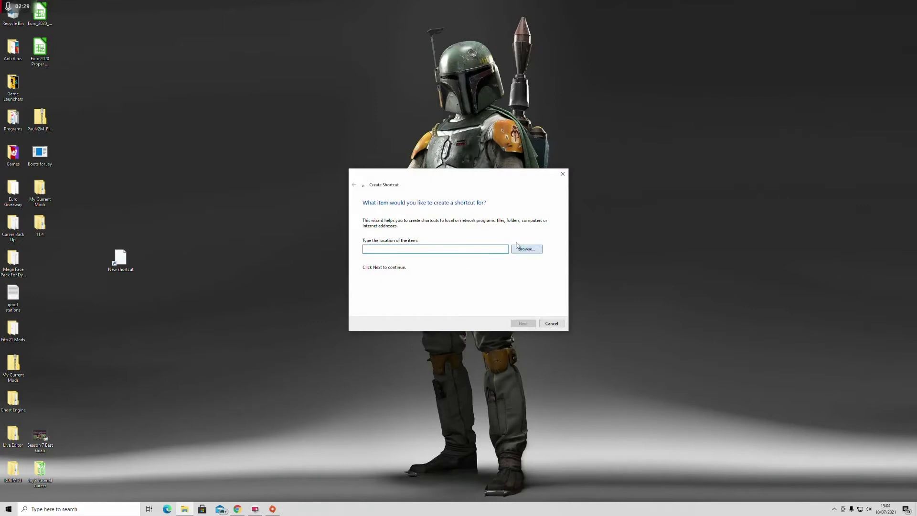
pyautogui.click(533, 246)
pyautogui.doubleClick(426, 270)
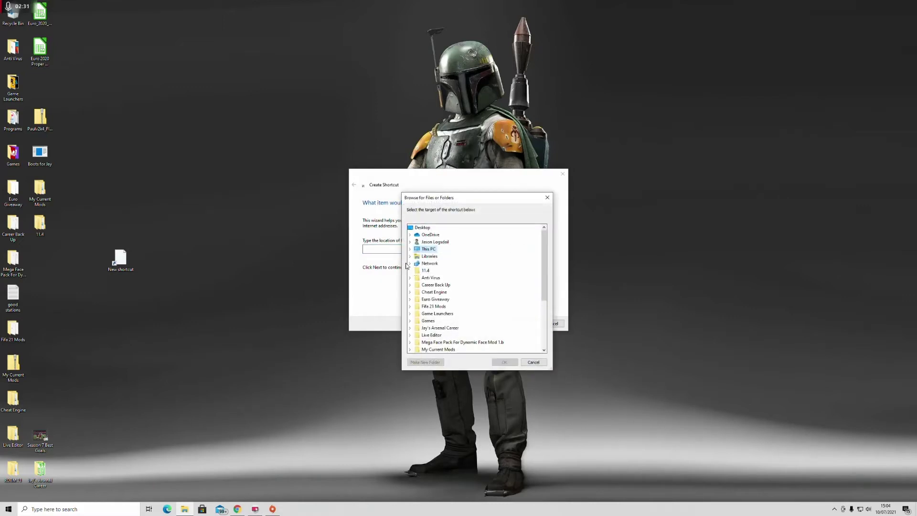
pyautogui.scroll(-5, 451, 273)
pyautogui.scroll(-3, 459, 279)
pyautogui.click(448, 248)
pyautogui.click(504, 362)
pyautogui.click(522, 323)
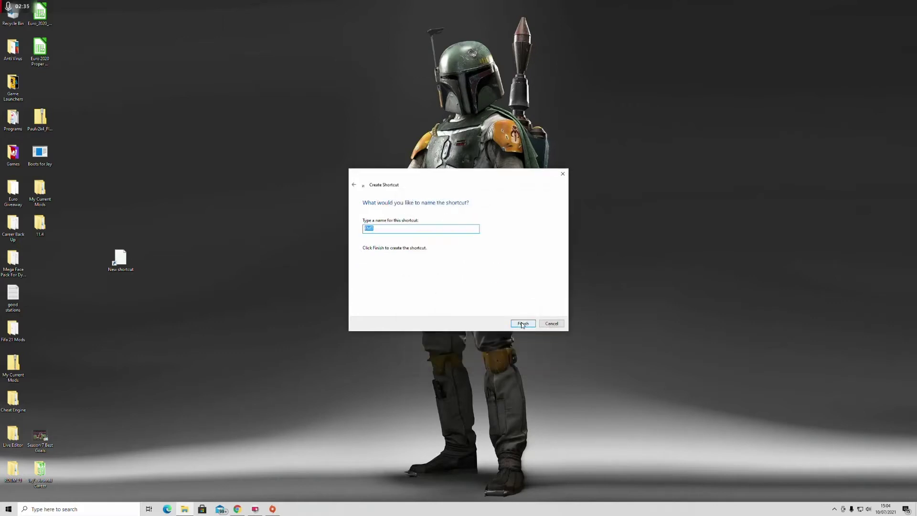
pyautogui.click(523, 325)
pyautogui.moveTo(121, 262); pyautogui.dragTo(44, 85)
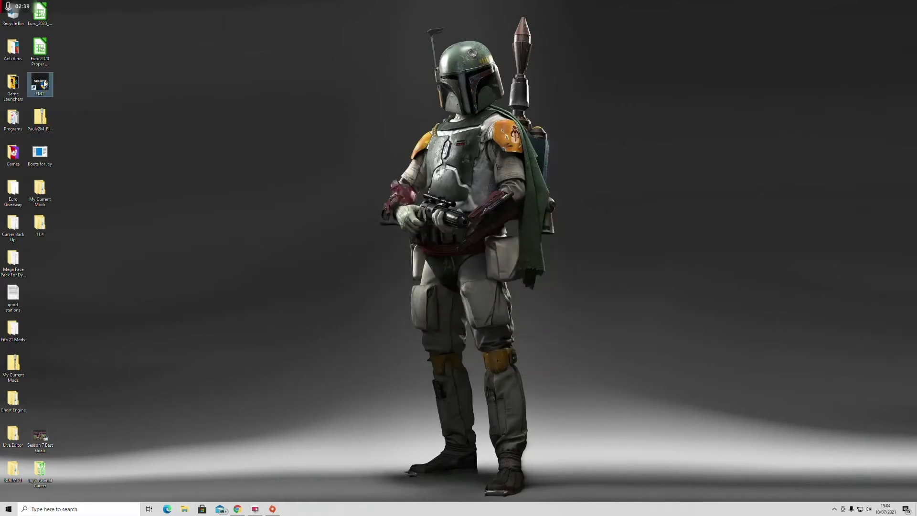
# Start FMT's Launcher and set E:\EA Games\FIFA 21\FIFA21.exe as the game executable.
pyautogui.doubleClick(43, 86)
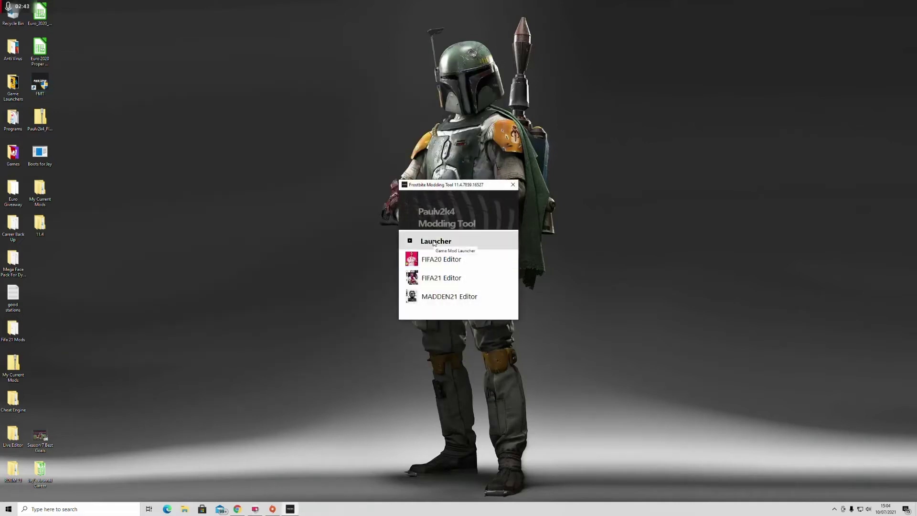
pyautogui.click(434, 242)
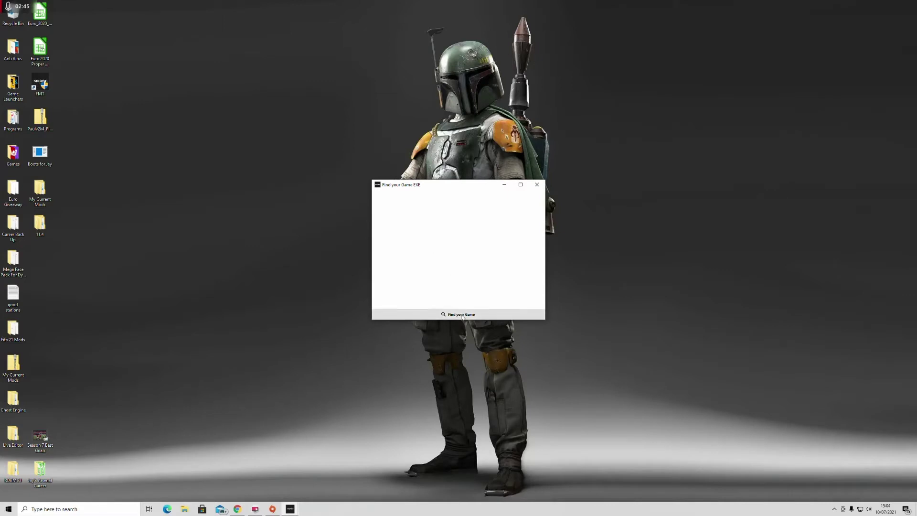
pyautogui.click(459, 314)
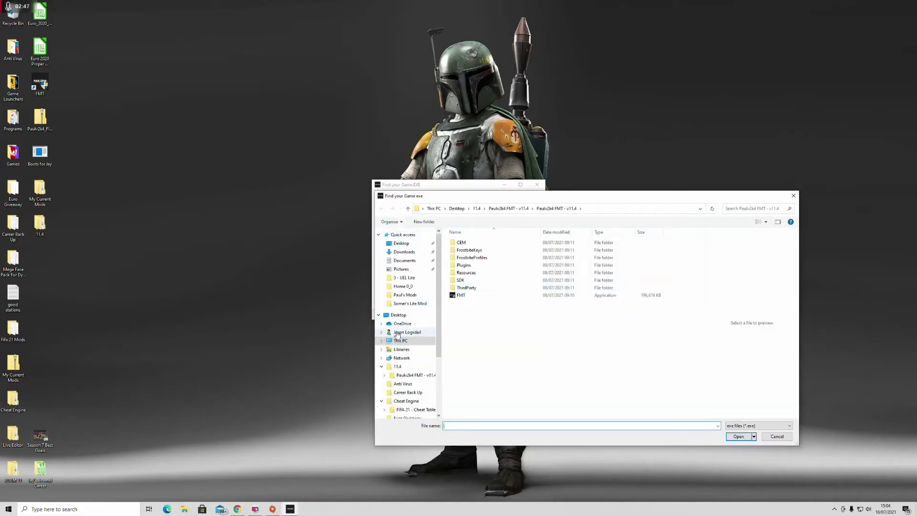
pyautogui.click(401, 341)
pyautogui.doubleClick(486, 359)
pyautogui.doubleClick(472, 252)
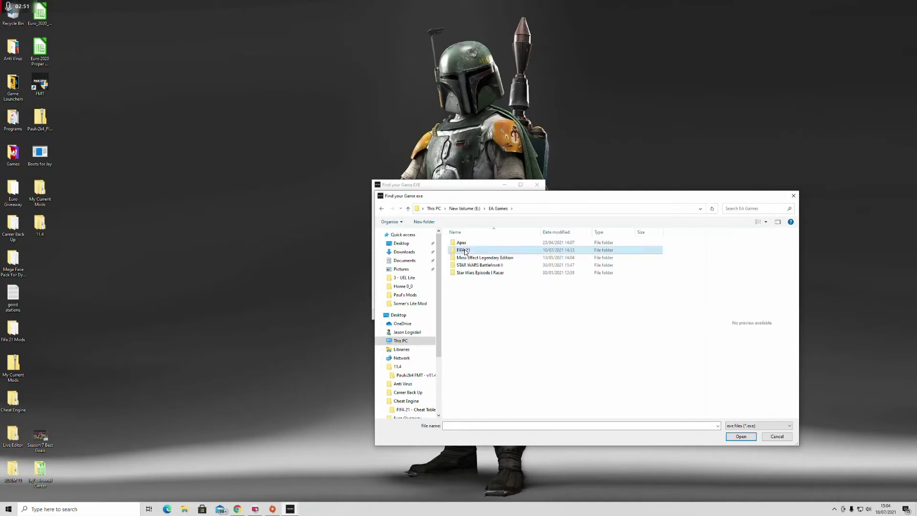
pyautogui.doubleClick(465, 252)
pyautogui.click(466, 302)
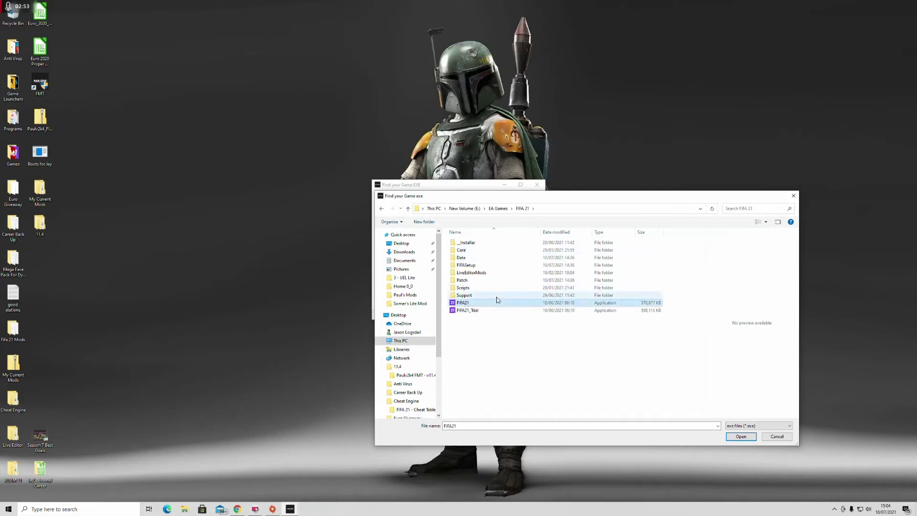
pyautogui.click(740, 436)
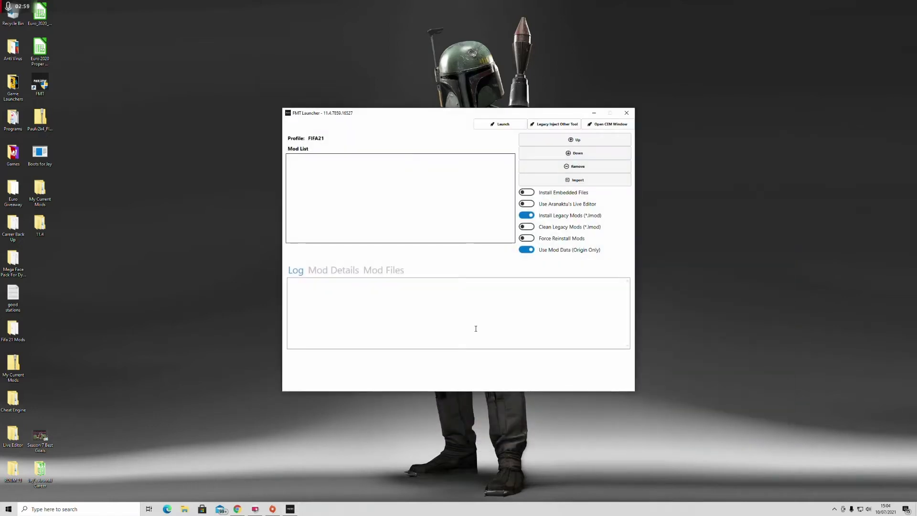
# Import the Career Realism Mod V2 Alpha 4 lmod from My Current Mods\1 - Realism.
pyautogui.doubleClick(39, 190)
pyautogui.moveTo(416, 123)
pyautogui.mouseDown()
pyautogui.moveTo(386, 265)
pyautogui.moveTo(277, 289)
pyautogui.mouseUp()
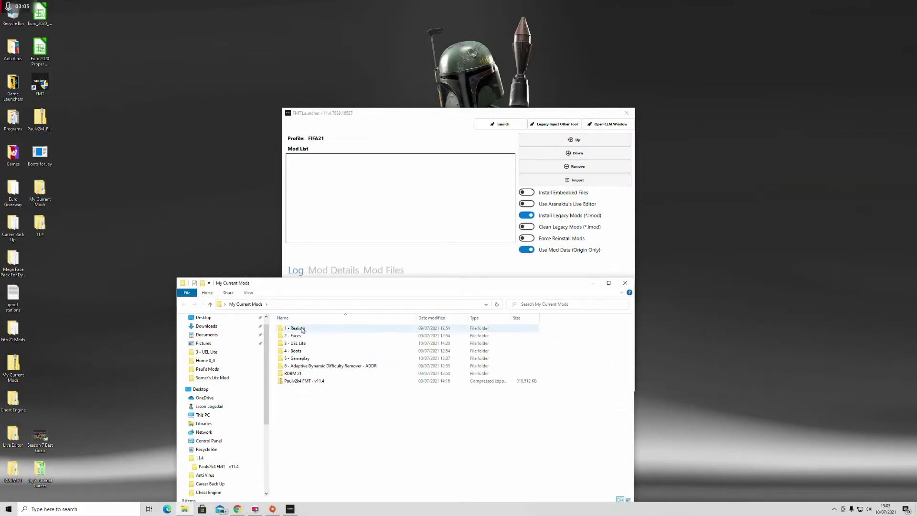
pyautogui.click(559, 181)
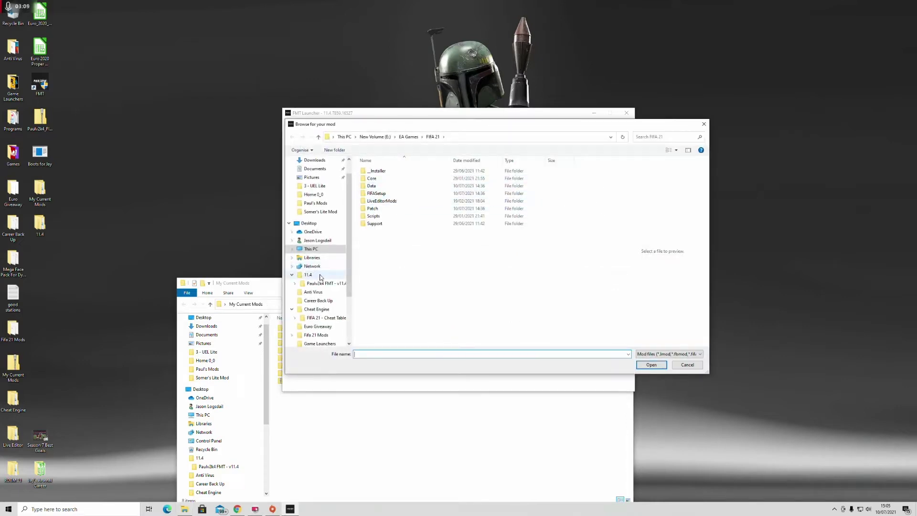
pyautogui.scroll(-2, 320, 305)
pyautogui.click(320, 314)
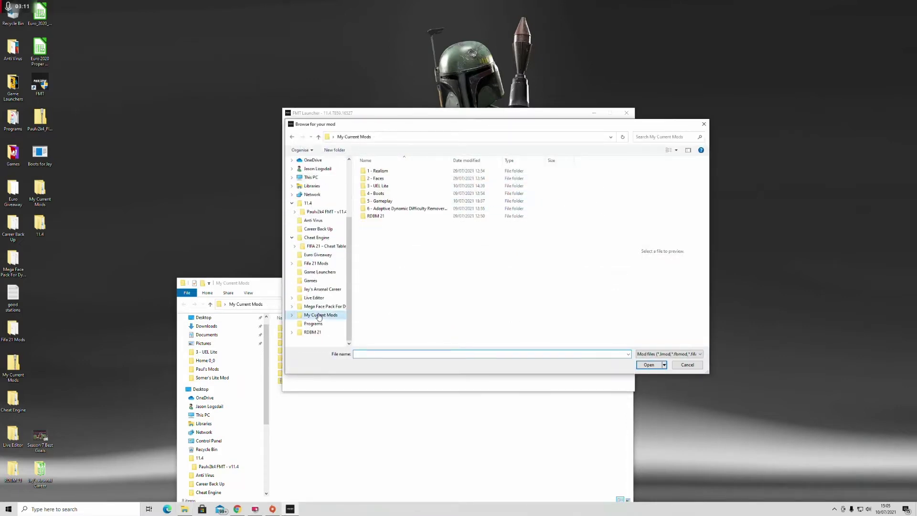
pyautogui.doubleClick(376, 172)
pyautogui.click(387, 170)
pyautogui.click(650, 365)
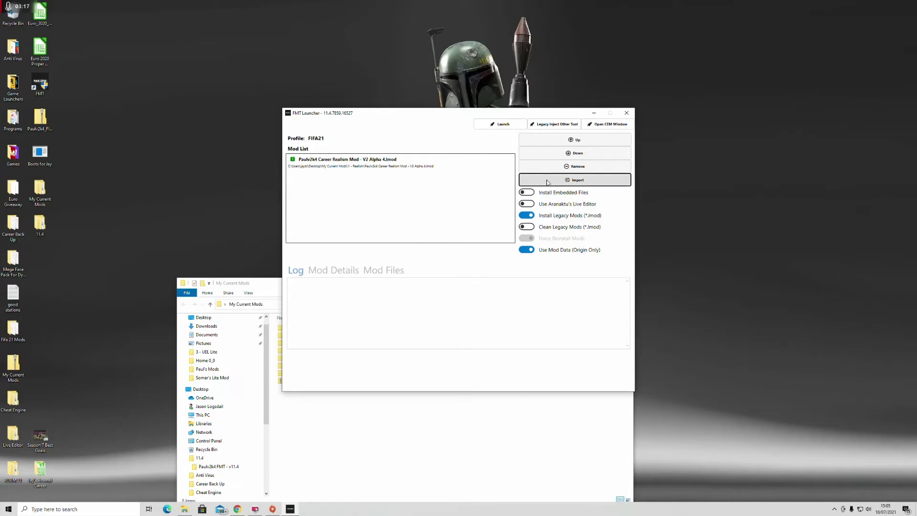
# Import the FIFA 21 Dynamic System V3 fbmod from the 2 - Faces folder.
pyautogui.click(453, 410)
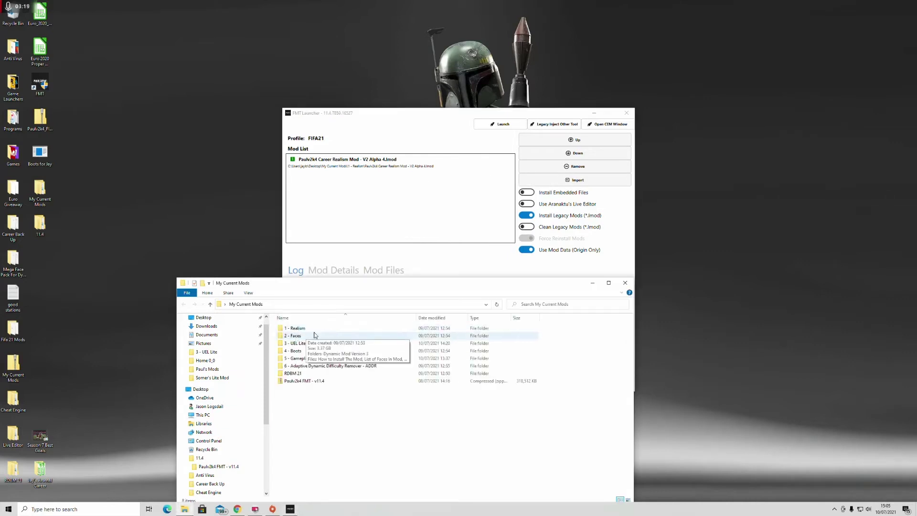
pyautogui.click(577, 180)
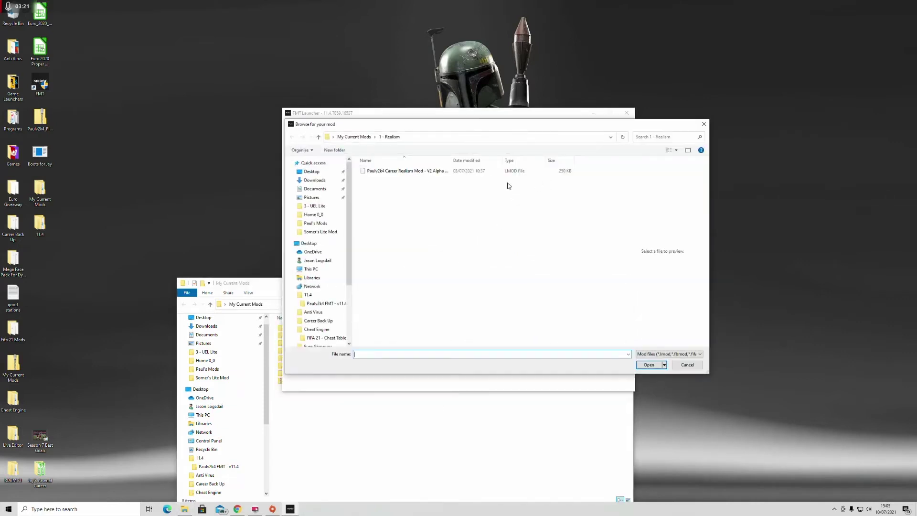
pyautogui.scroll(-2, 323, 287)
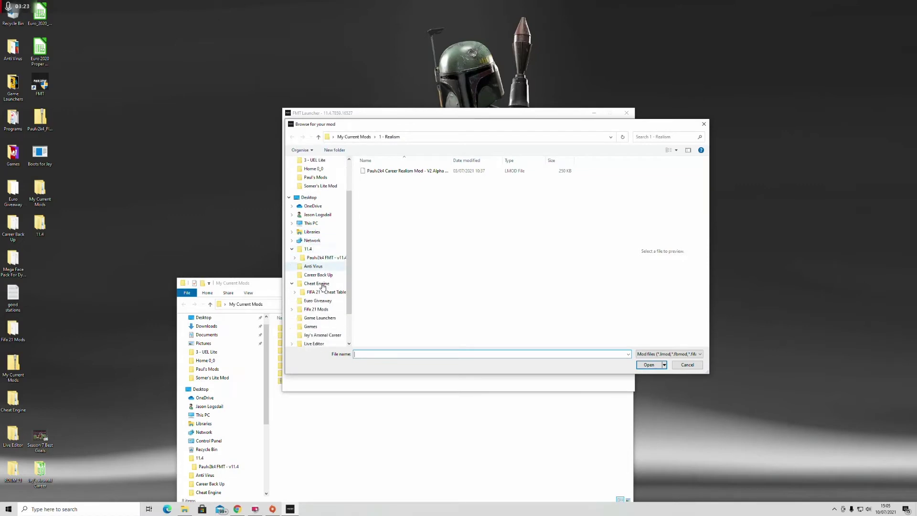
pyautogui.scroll(-2, 323, 287)
pyautogui.click(321, 343)
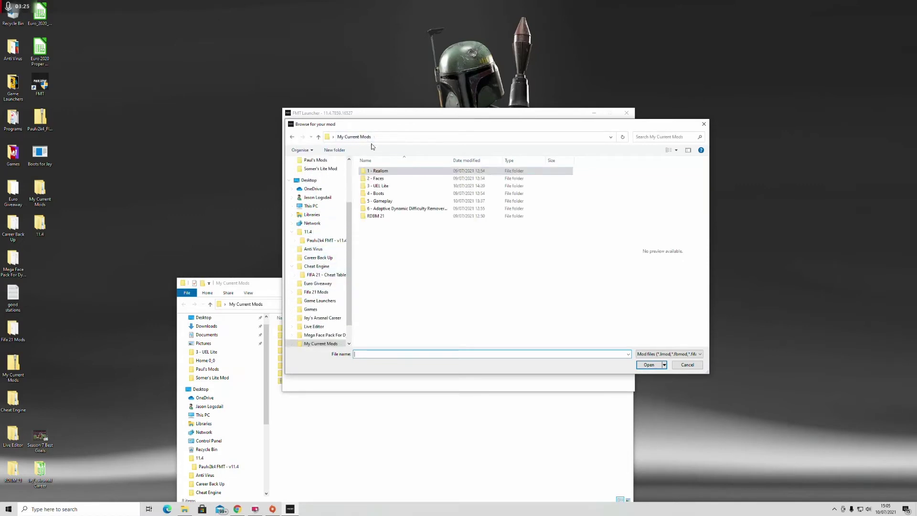
pyautogui.doubleClick(378, 178)
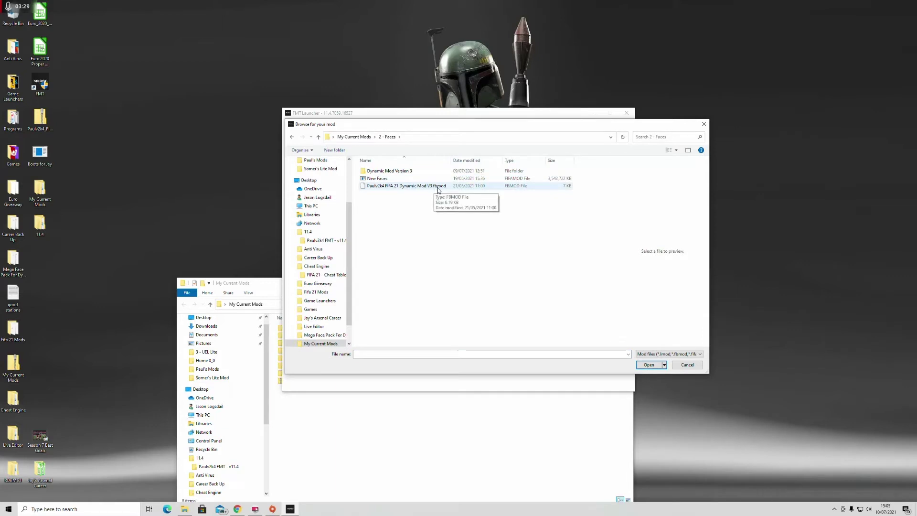
pyautogui.click(433, 188)
pyautogui.click(648, 364)
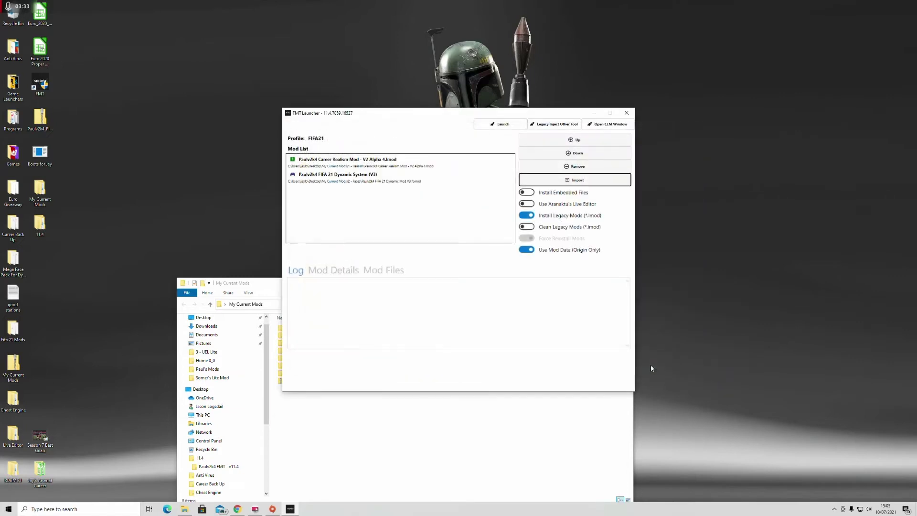
# Import the New Faces Addon 1.1 mod from the same folder.
pyautogui.click(576, 179)
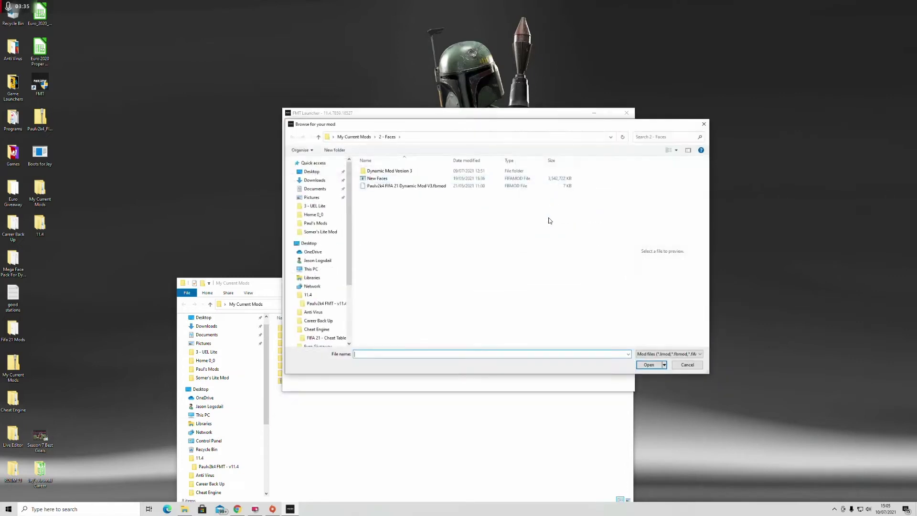
pyautogui.click(383, 182)
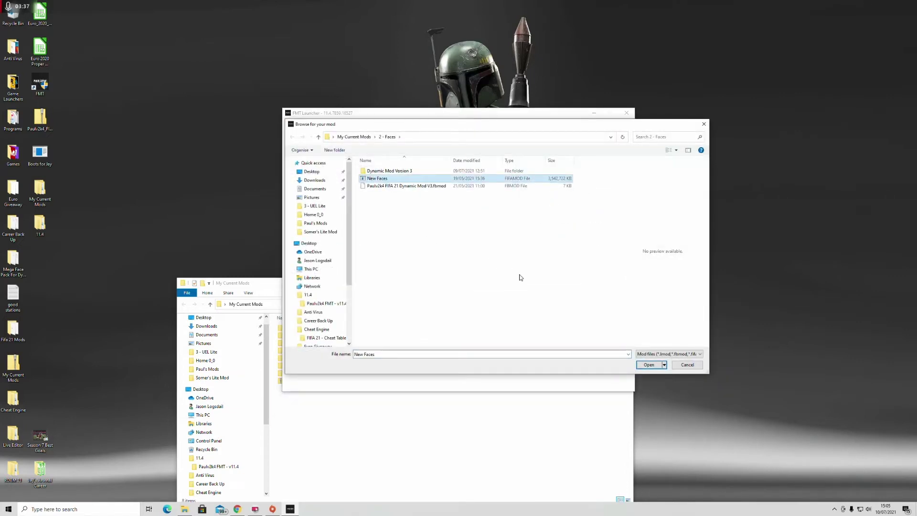
pyautogui.click(648, 365)
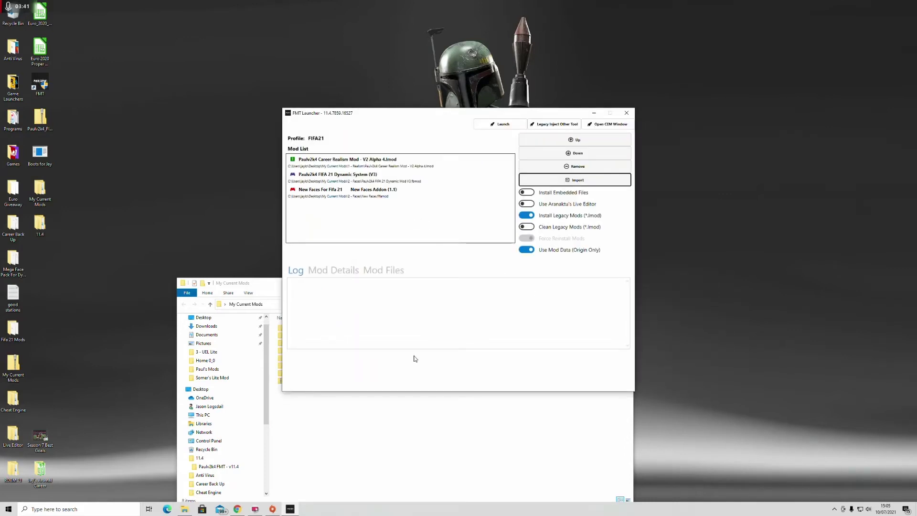
pyautogui.click(415, 424)
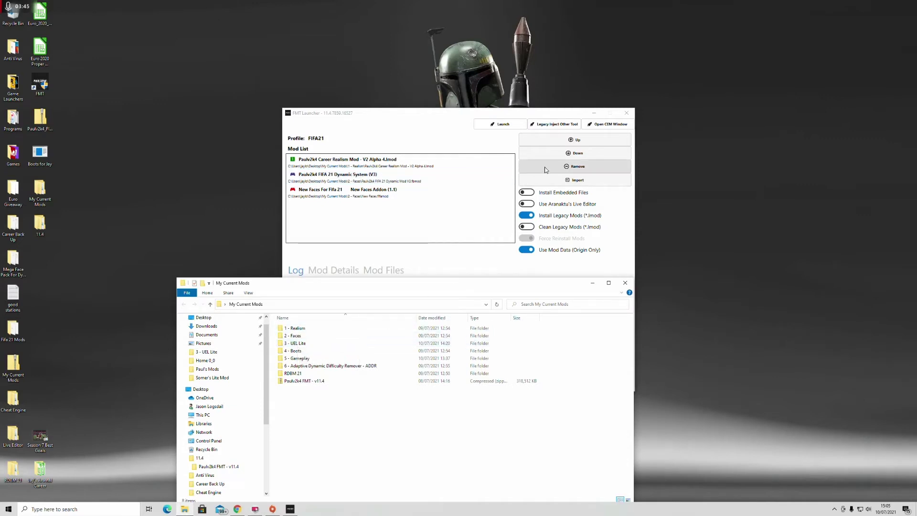
# Import the UEL LITE LEGACY FILES lmod from the 3 - UEL Lite folder.
pyautogui.click(577, 179)
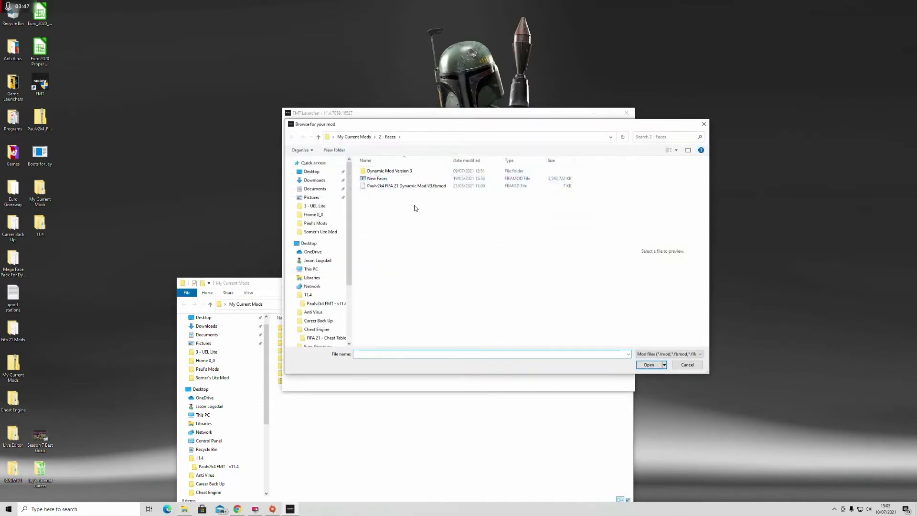
pyautogui.click(359, 138)
pyautogui.doubleClick(387, 205)
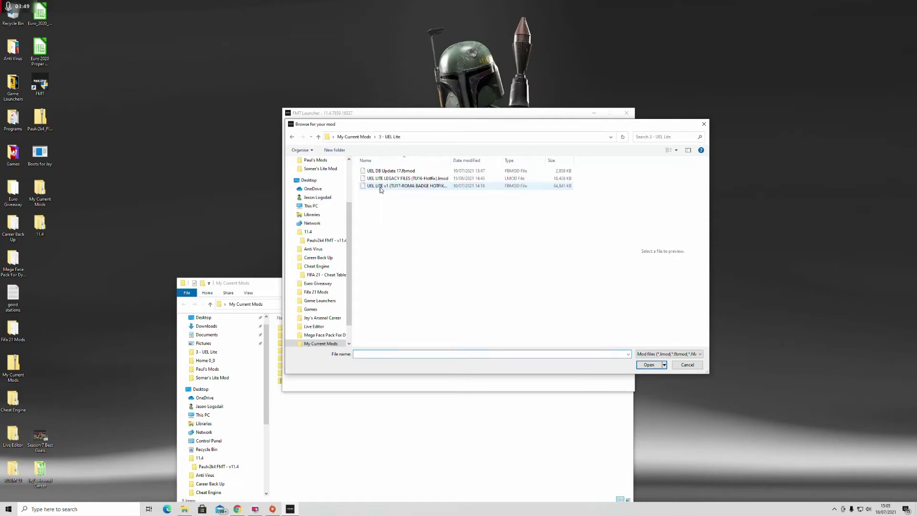
pyautogui.click(418, 181)
pyautogui.moveTo(451, 160); pyautogui.dragTo(469, 160)
pyautogui.click(649, 364)
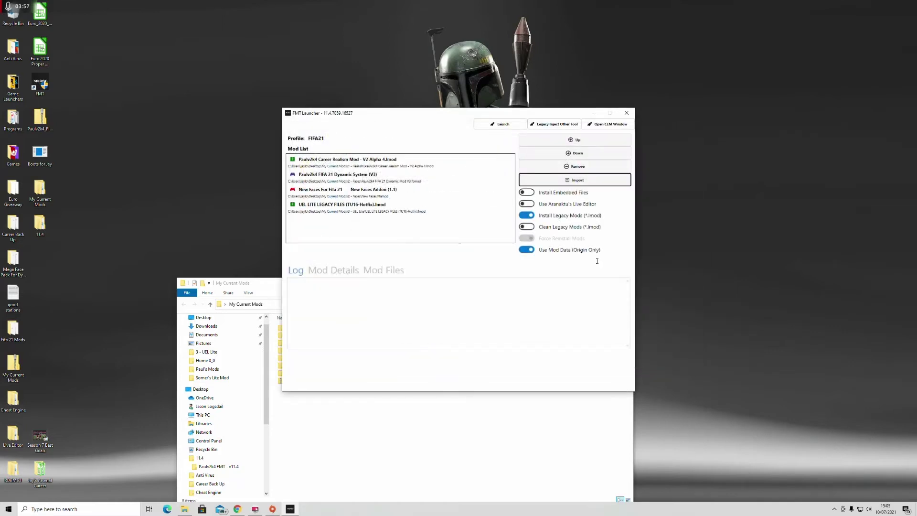
# Import the UEL LITE v1 and UEL DB Update 17 fbmods.
pyautogui.click(551, 181)
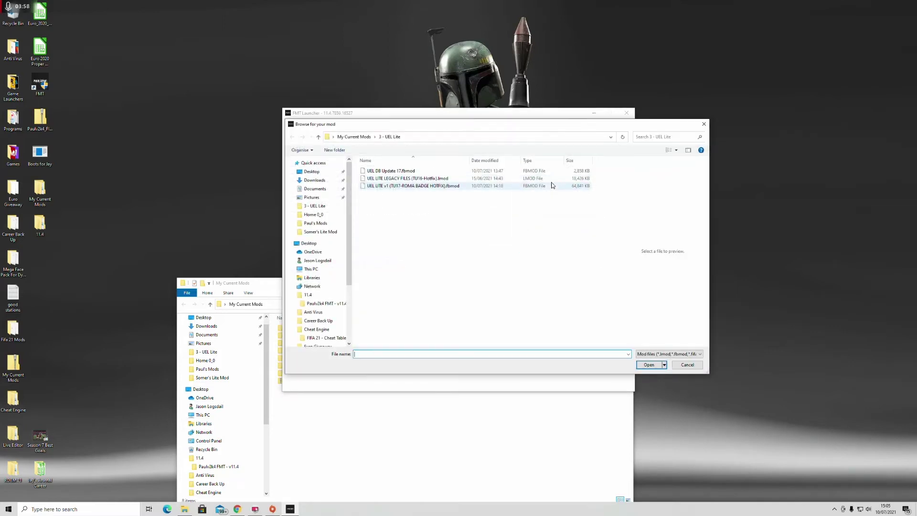
pyautogui.click(431, 188)
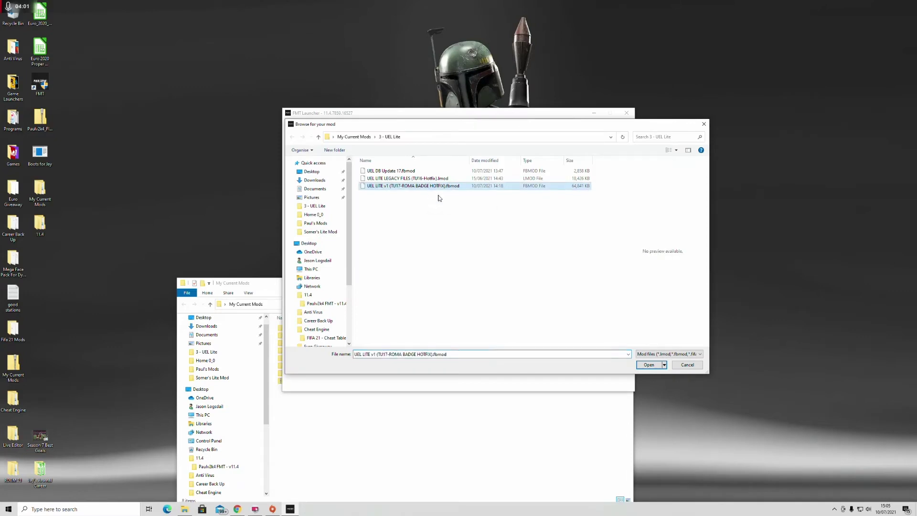
pyautogui.click(648, 365)
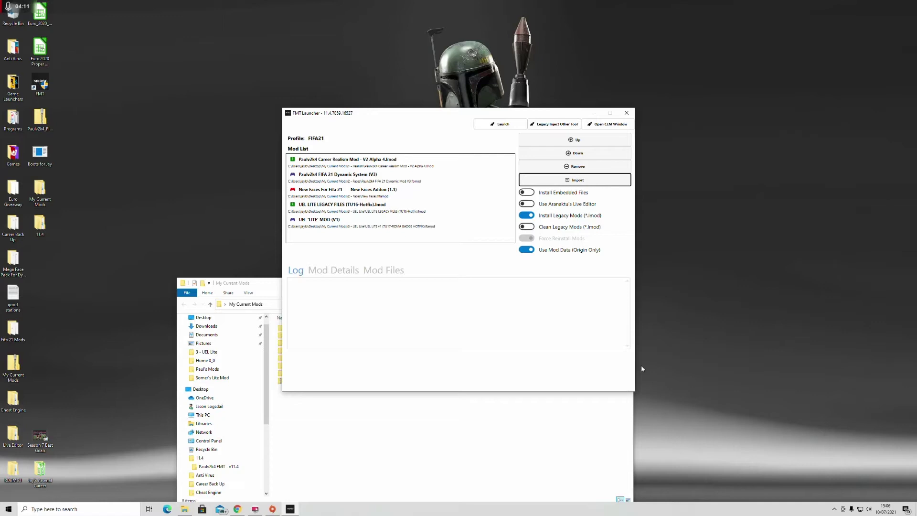
pyautogui.click(551, 183)
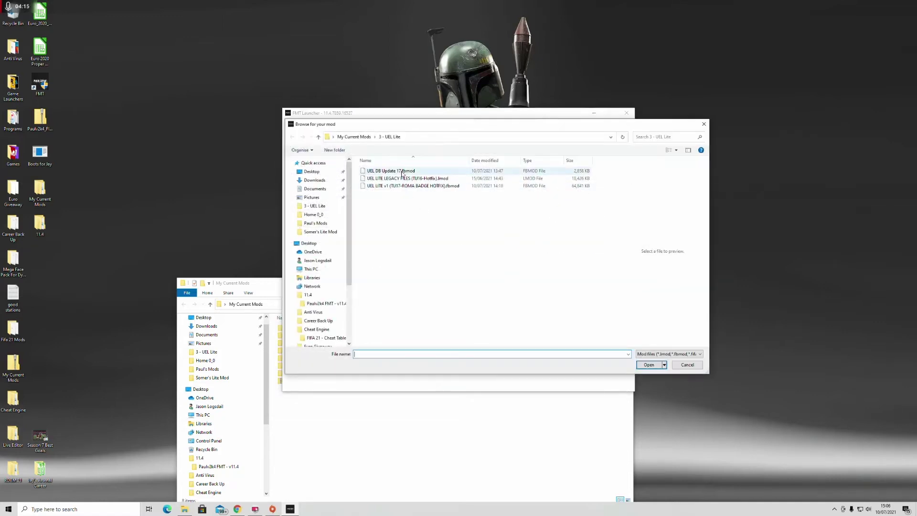
pyautogui.click(391, 171)
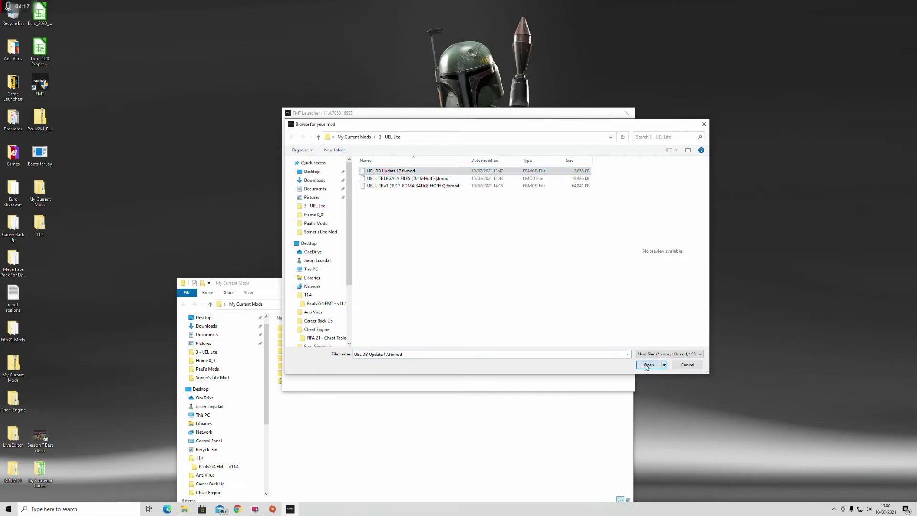
pyautogui.click(648, 365)
pyautogui.click(372, 234)
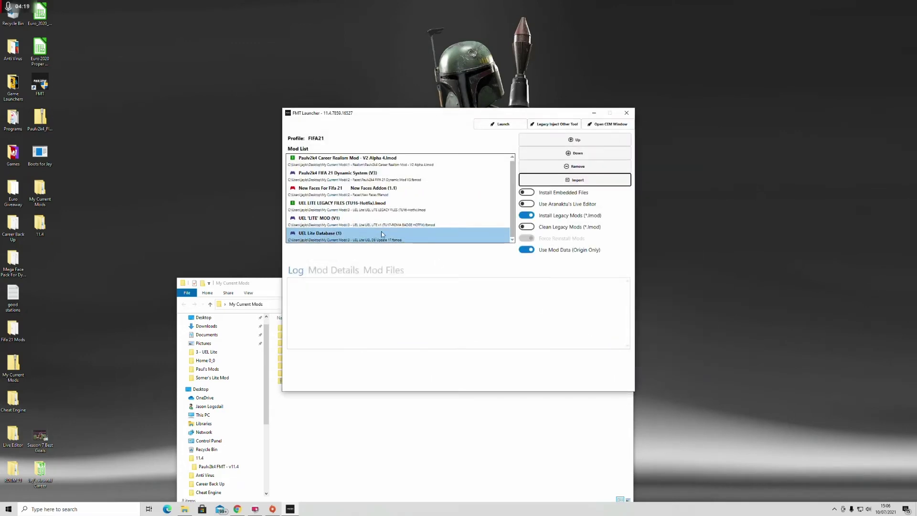
# Import the boot pack unlocker and main boot pack files from 4 - Boots.
pyautogui.click(466, 439)
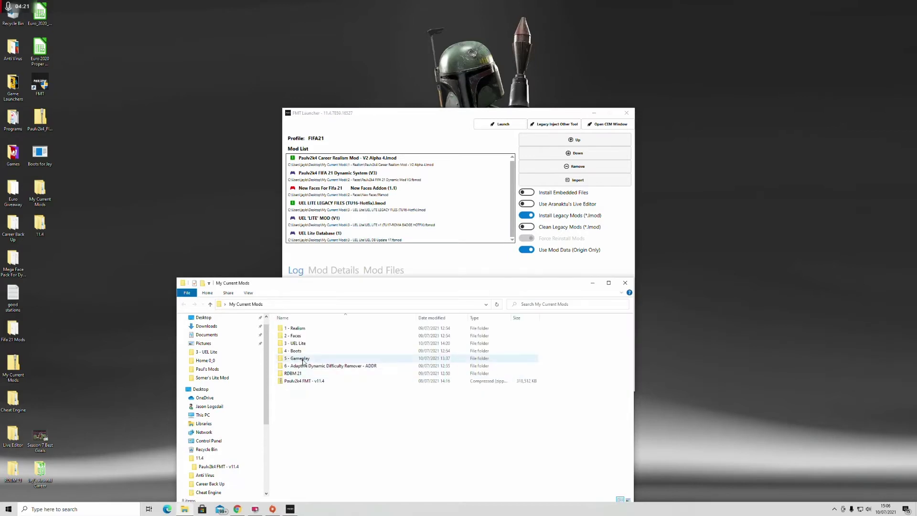
pyautogui.click(398, 219)
pyautogui.click(577, 179)
pyautogui.click(354, 136)
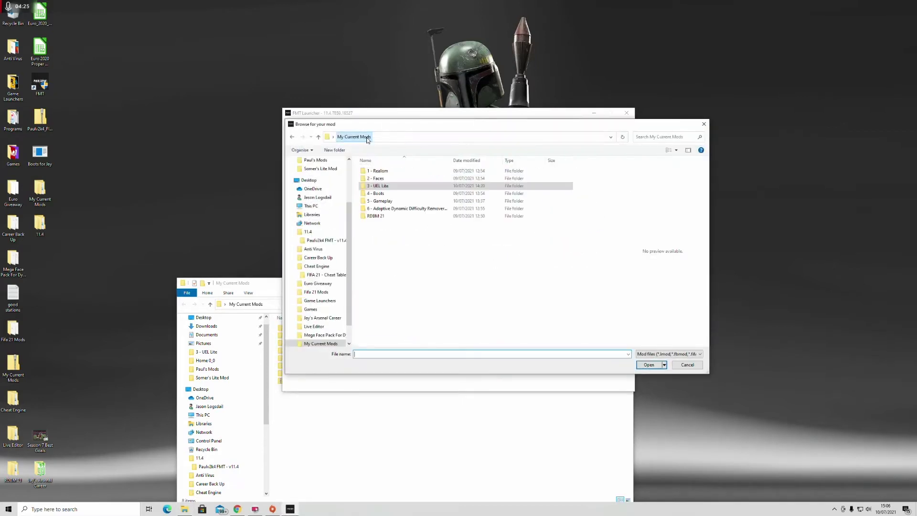
pyautogui.doubleClick(384, 193)
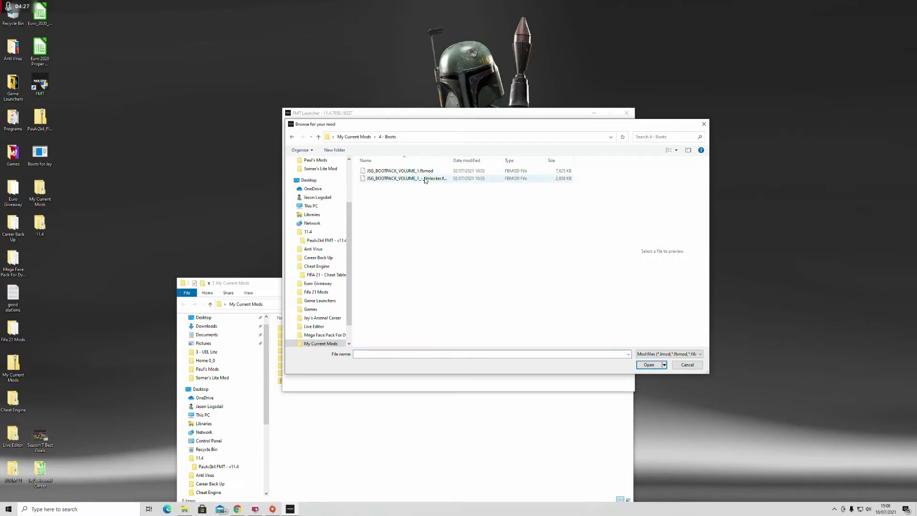
pyautogui.click(425, 179)
pyautogui.click(648, 364)
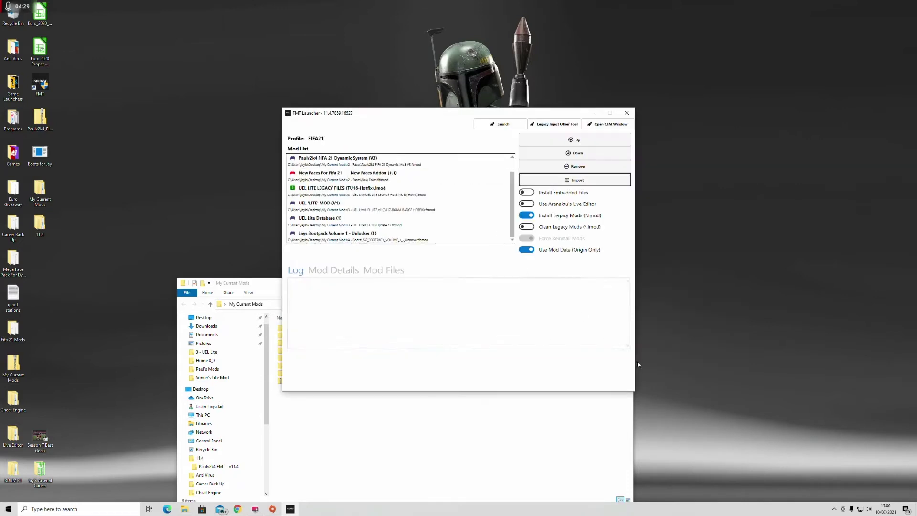
pyautogui.click(544, 180)
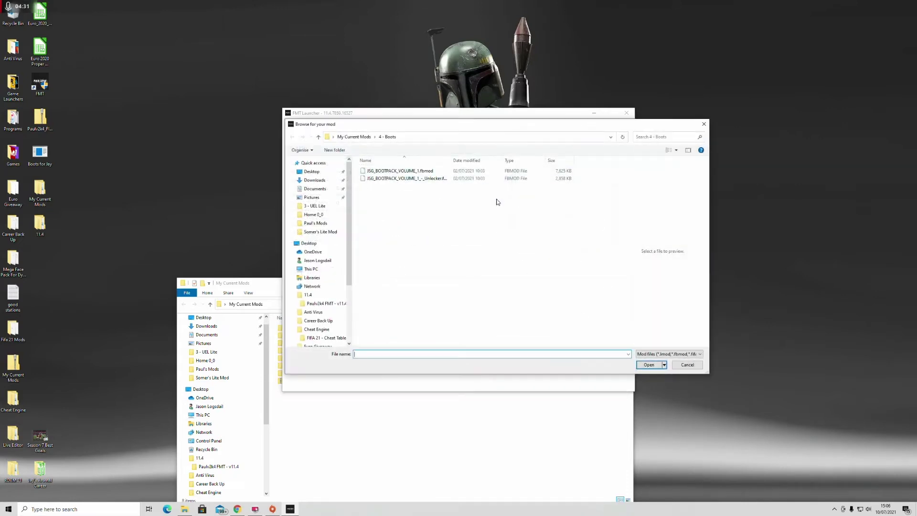
pyautogui.click(402, 170)
pyautogui.click(648, 365)
# Import the Gameplay Version 5.3 fbmod from the 5 - Gameplay folder.
pyautogui.click(466, 419)
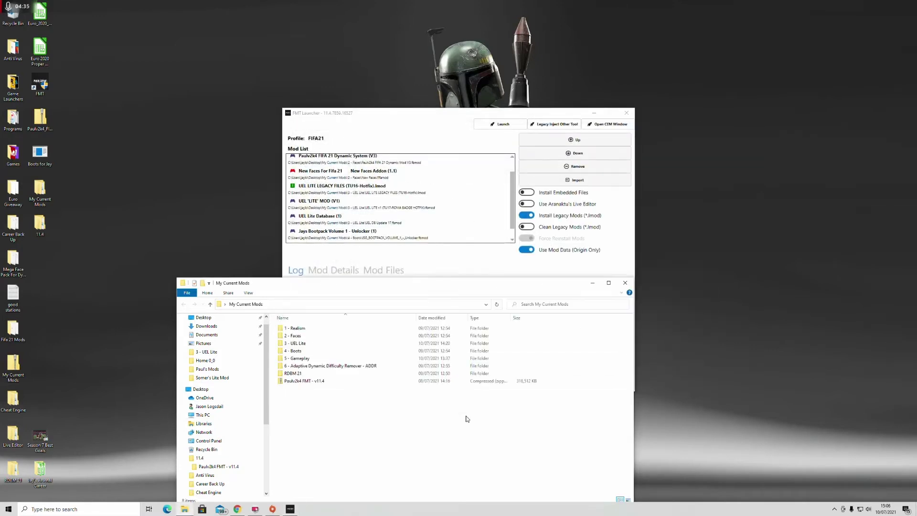
pyautogui.click(548, 182)
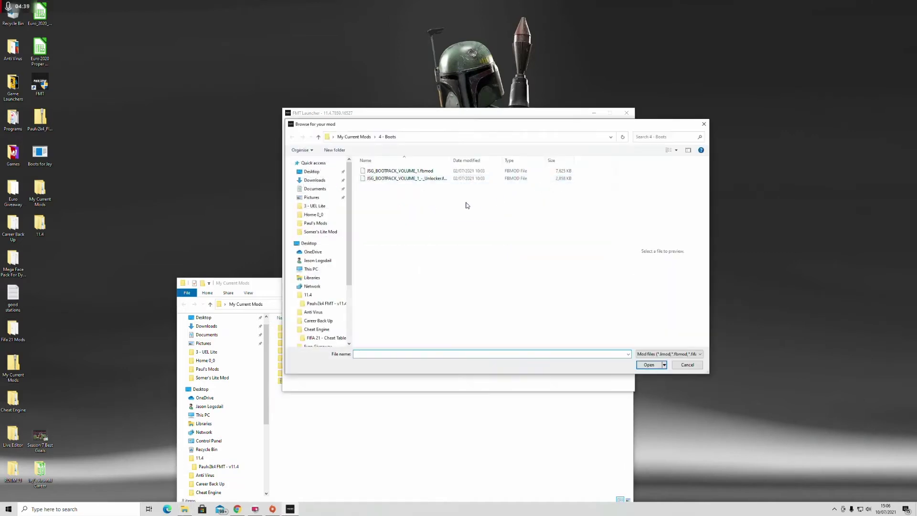
pyautogui.click(354, 136)
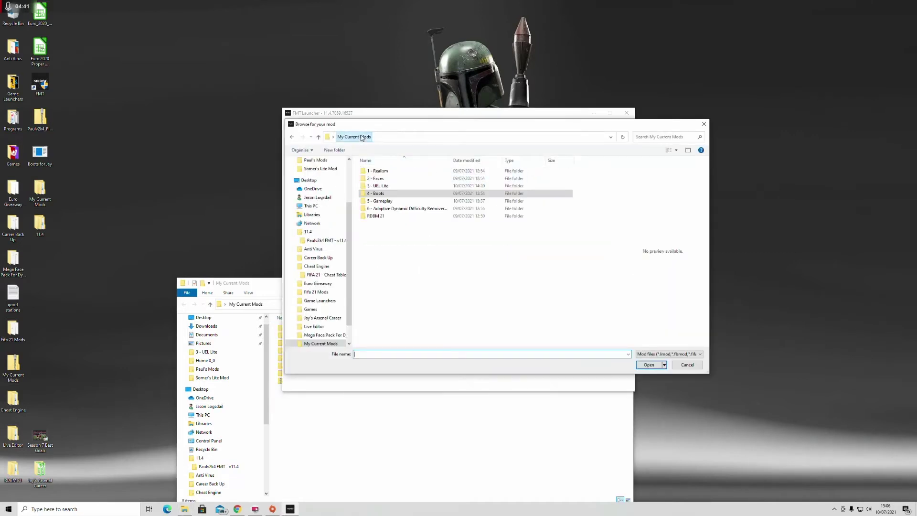
pyautogui.doubleClick(381, 201)
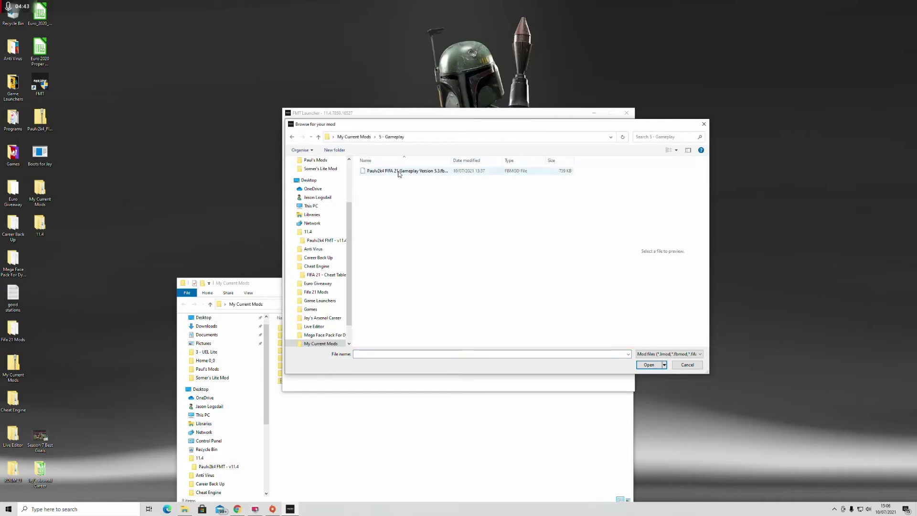
pyautogui.moveTo(451, 160); pyautogui.dragTo(496, 160)
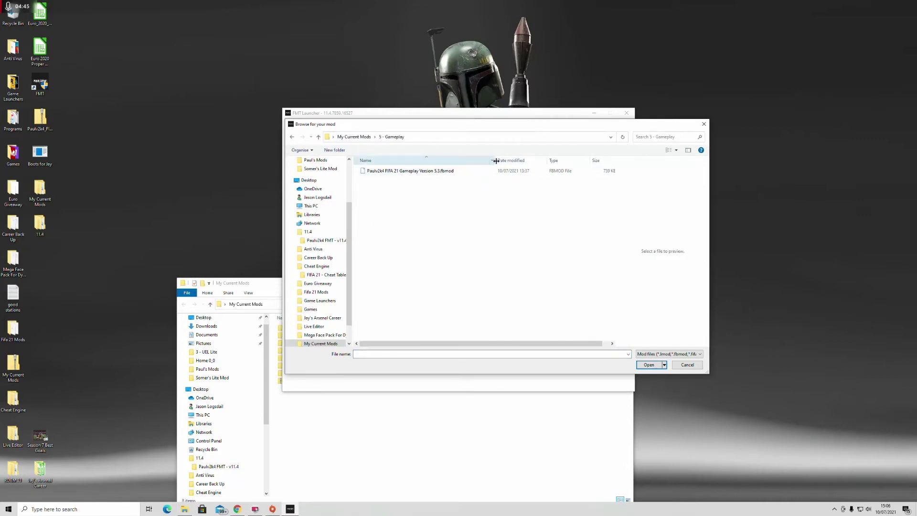
pyautogui.click(419, 173)
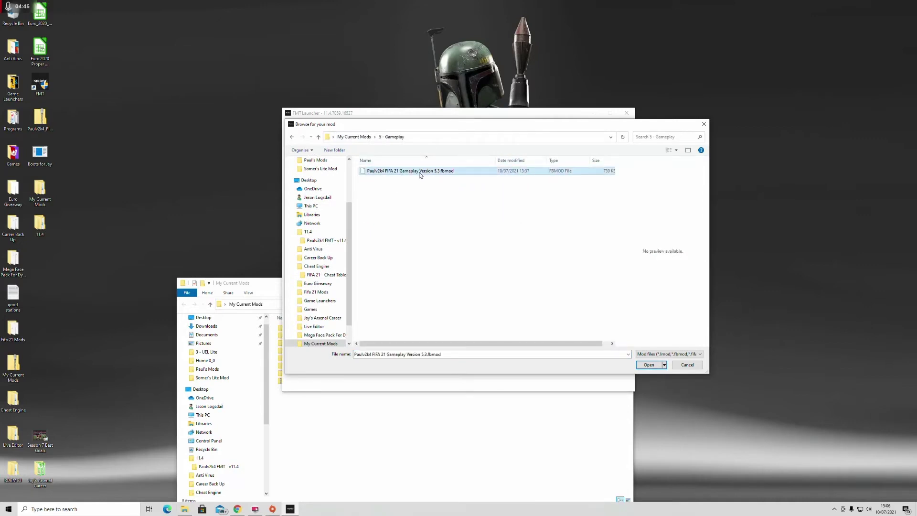
pyautogui.click(648, 365)
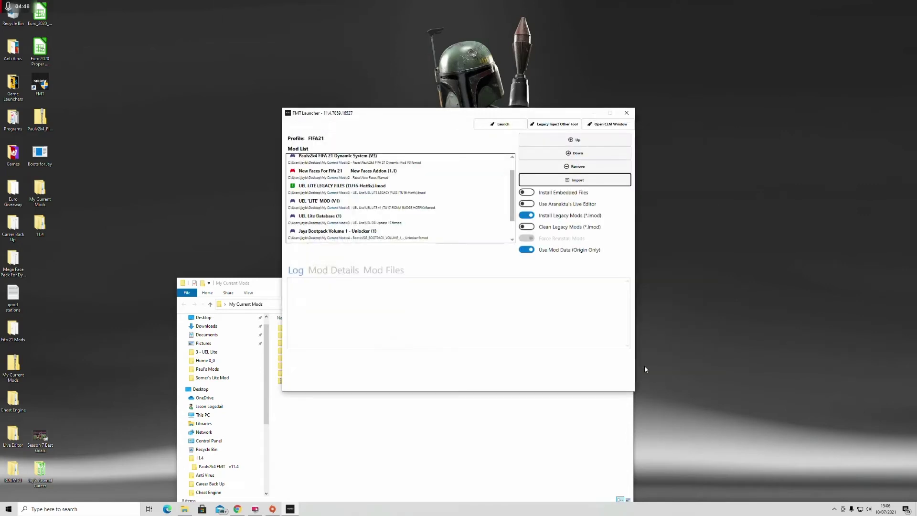
# Open the 5 - Gameplay folder and a second Explorer window.
pyautogui.click(412, 419)
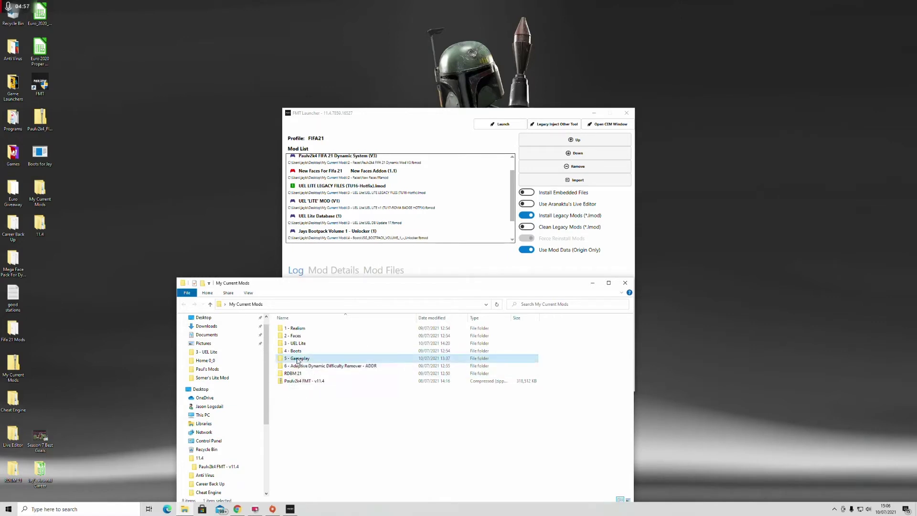
pyautogui.doubleClick(298, 360)
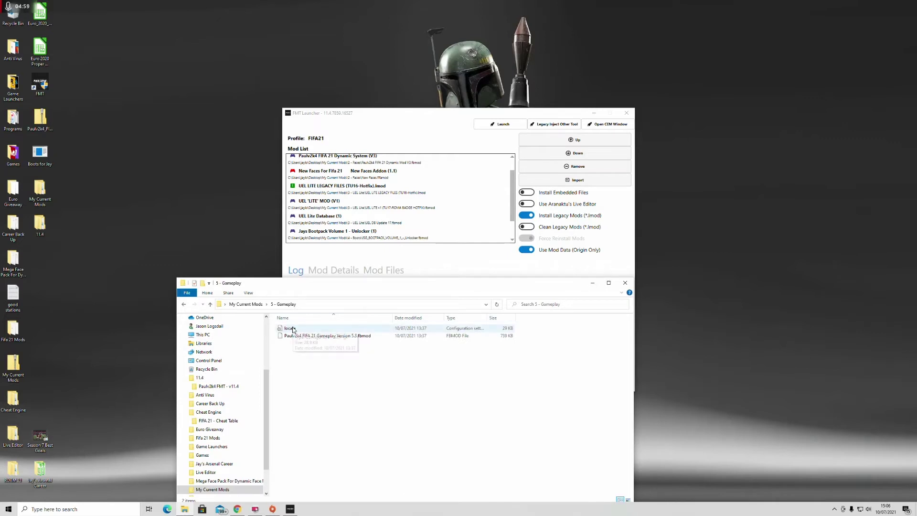
pyautogui.rightClick(184, 509)
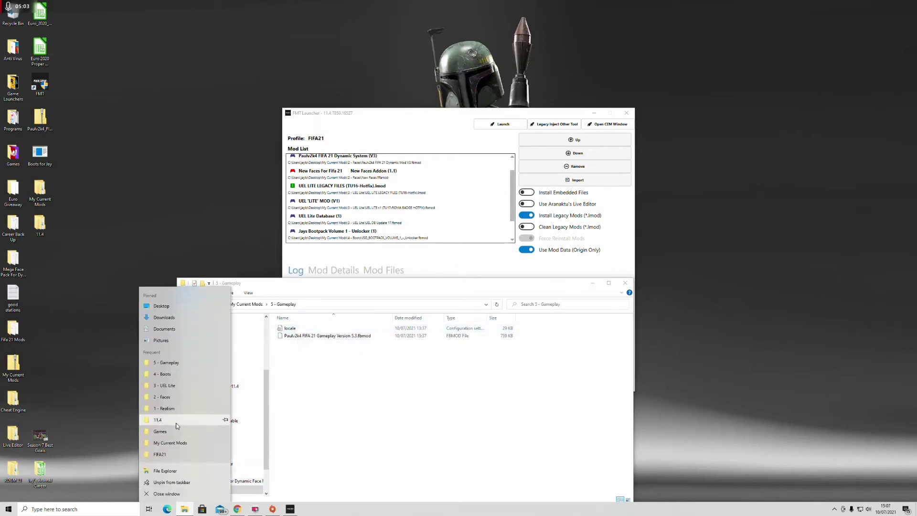
pyautogui.click(172, 471)
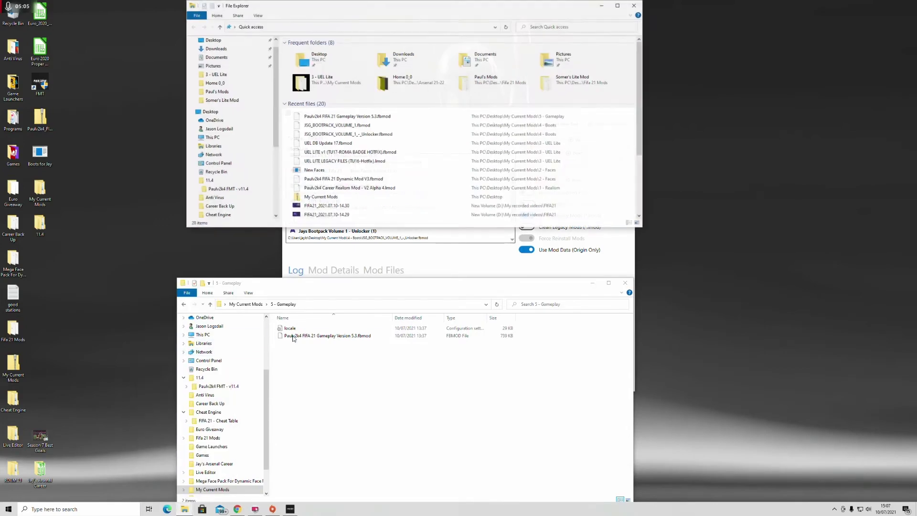
# Copy the Gameplay locale file into E:\EA Games\FIFA 21\Data, replacing the existing one.
pyautogui.click(212, 137)
pyautogui.doubleClick(512, 127)
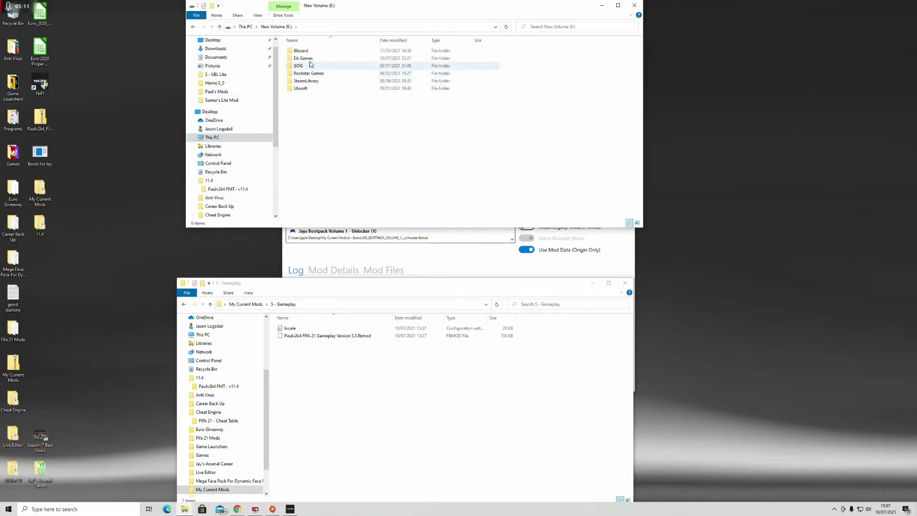
pyautogui.doubleClick(308, 58)
pyautogui.doubleClick(308, 57)
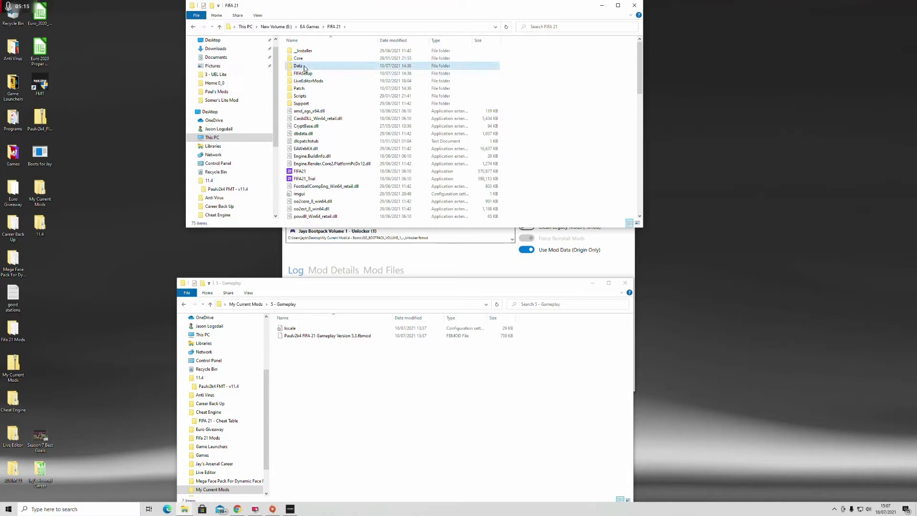
pyautogui.doubleClick(298, 66)
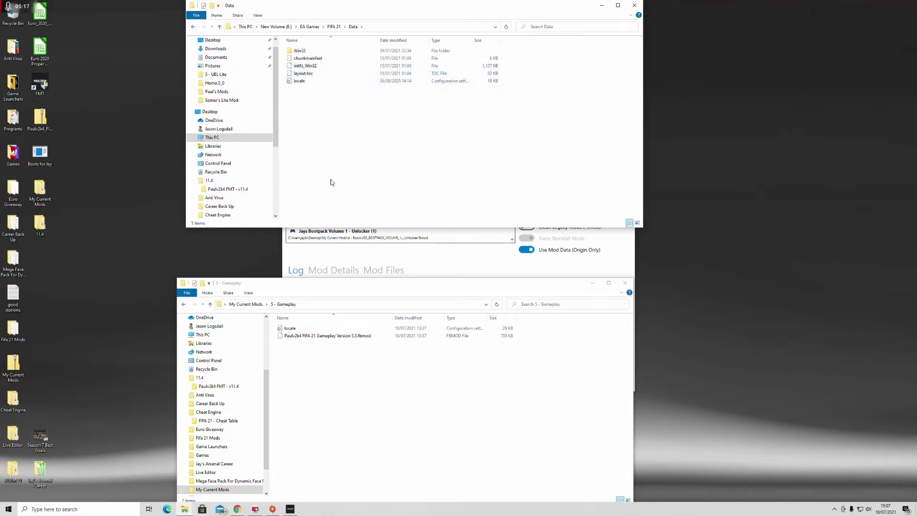
pyautogui.moveTo(294, 328); pyautogui.dragTo(337, 144)
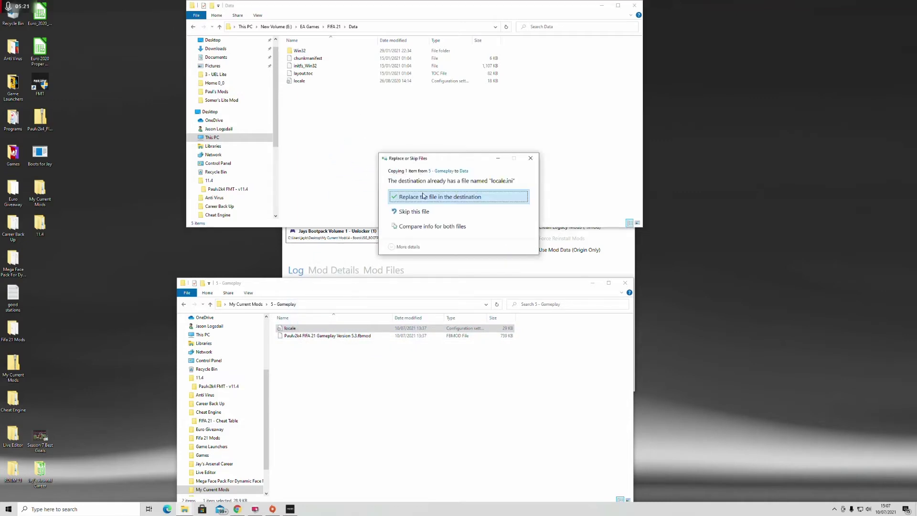
pyautogui.click(423, 196)
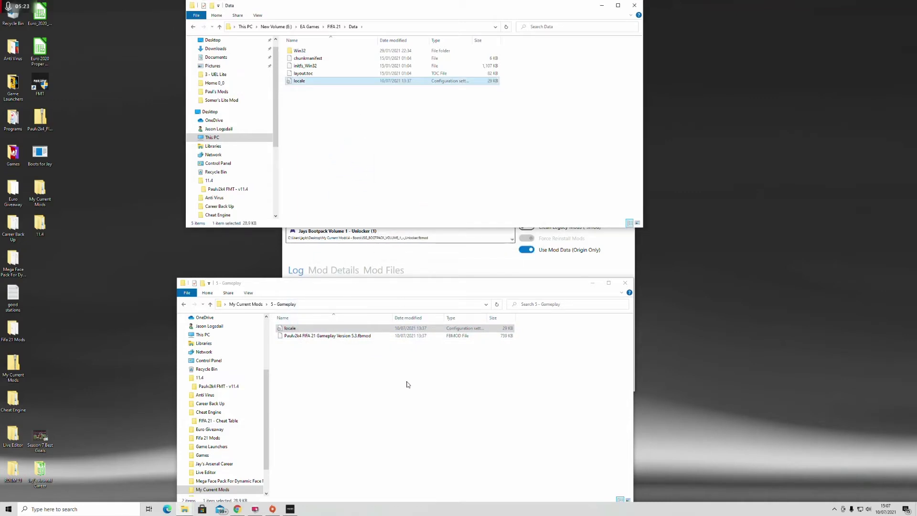
# Open the difficulty remover mod folder and delete the original initfs_Win32 from FIFA 21's Patch folder.
pyautogui.click(245, 304)
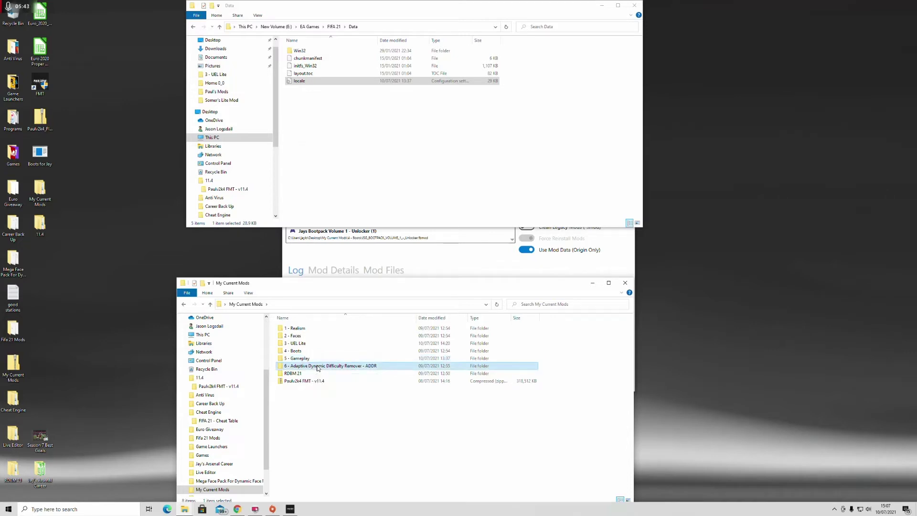
pyautogui.doubleClick(317, 367)
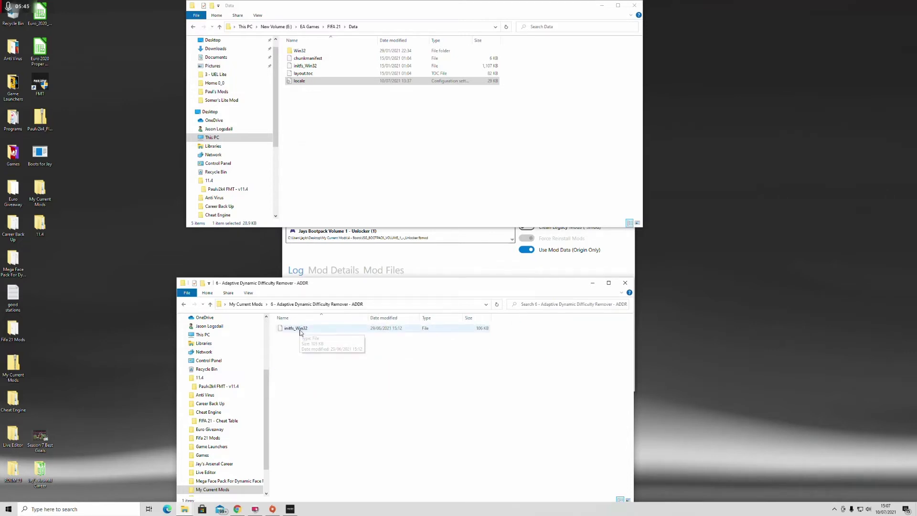
pyautogui.moveTo(300, 330); pyautogui.dragTo(346, 228)
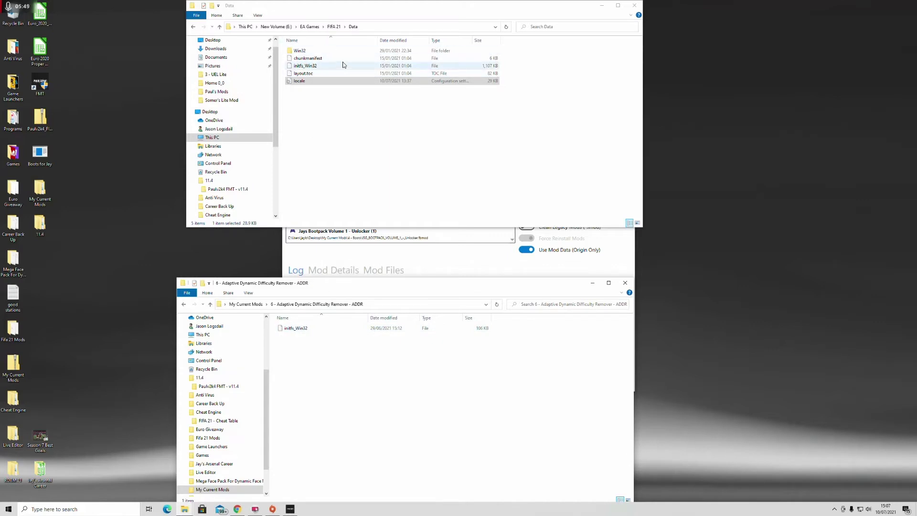
pyautogui.click(334, 27)
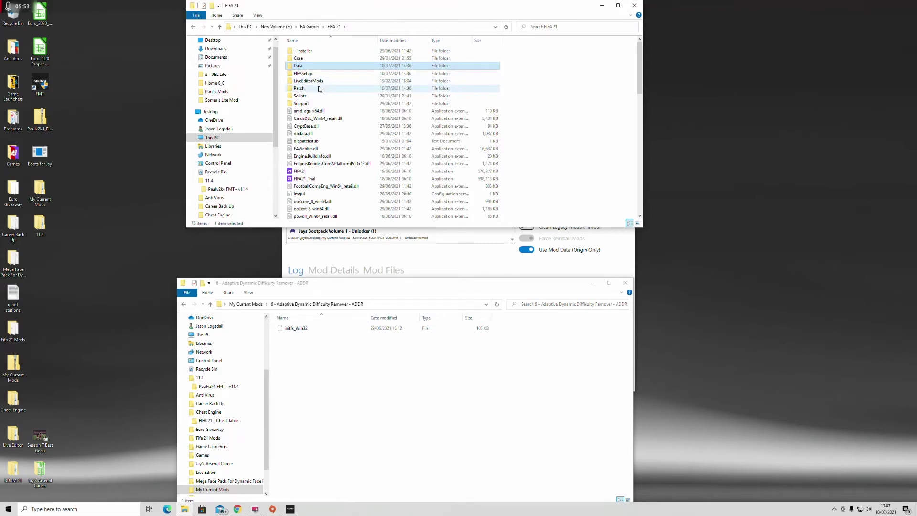
pyautogui.doubleClick(301, 89)
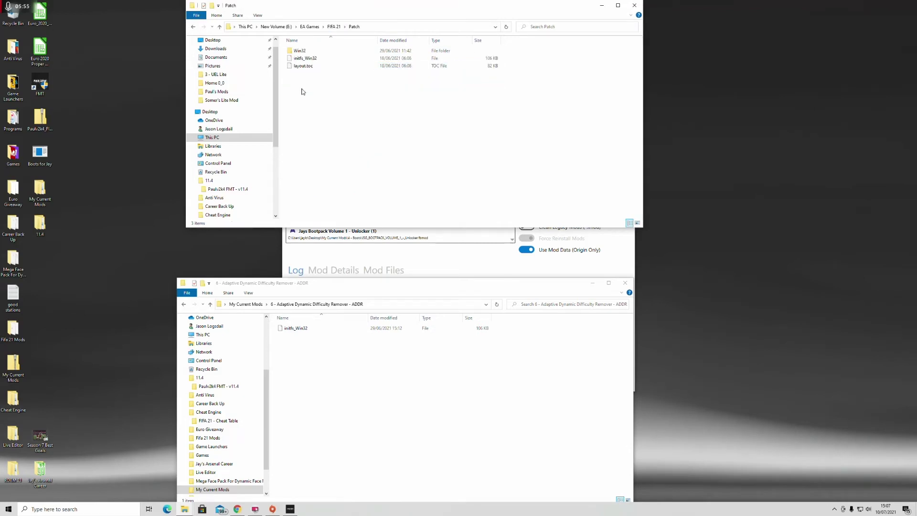
pyautogui.click(312, 59)
pyautogui.rightClick(312, 59)
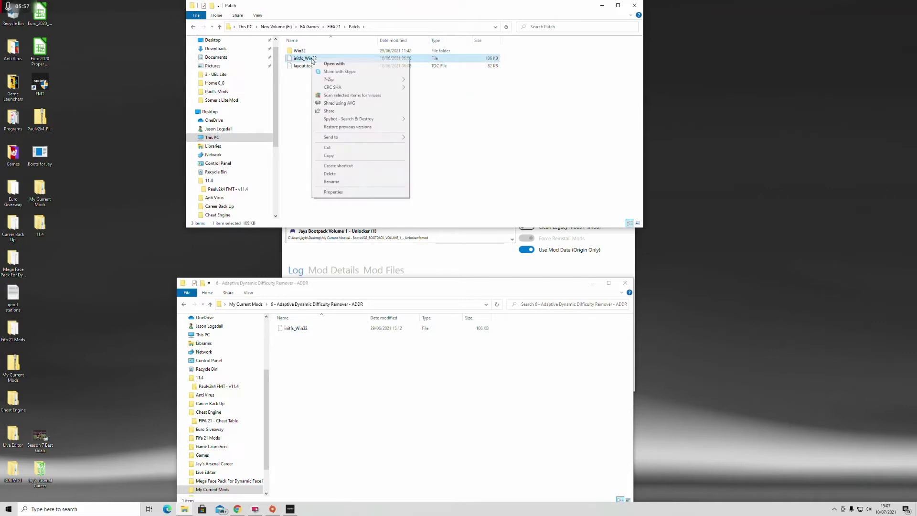
pyautogui.click(328, 175)
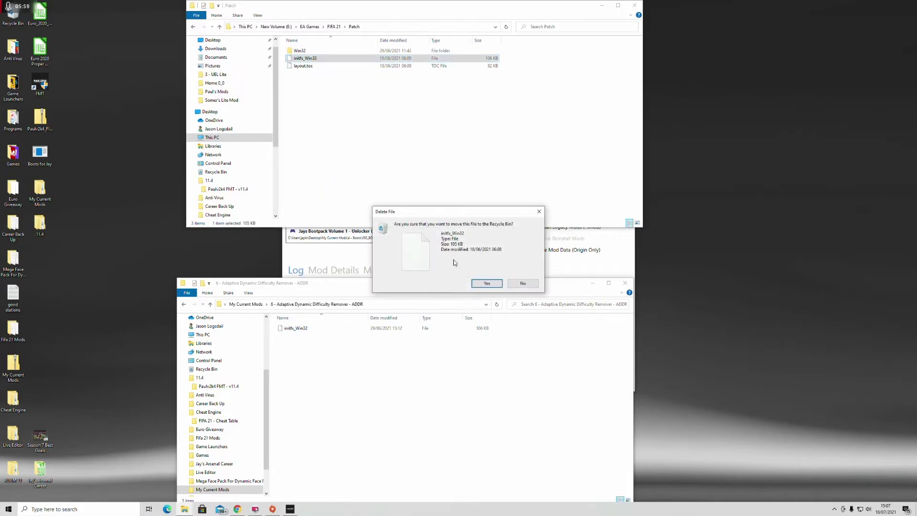
pyautogui.click(479, 285)
# Copy the difficulty remover's initfs_Win32 into the Patch folder.
pyautogui.rightClick(310, 331)
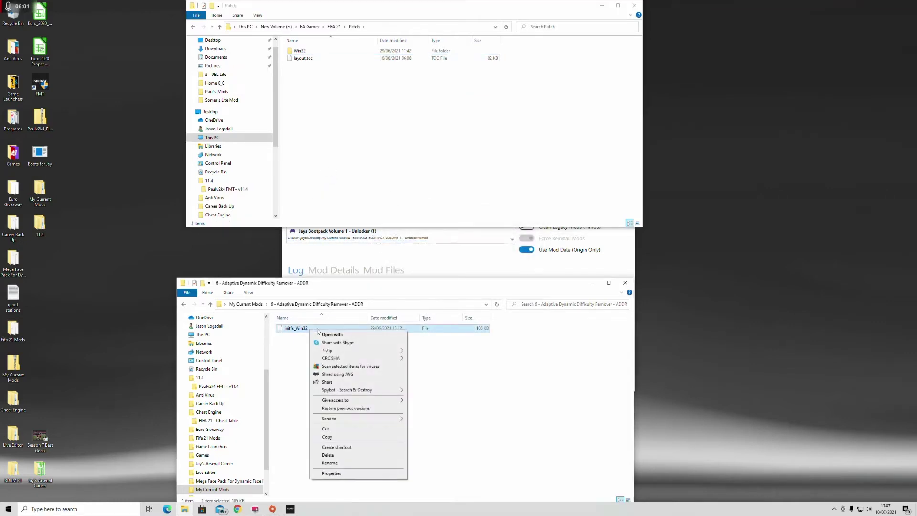
pyautogui.click(334, 438)
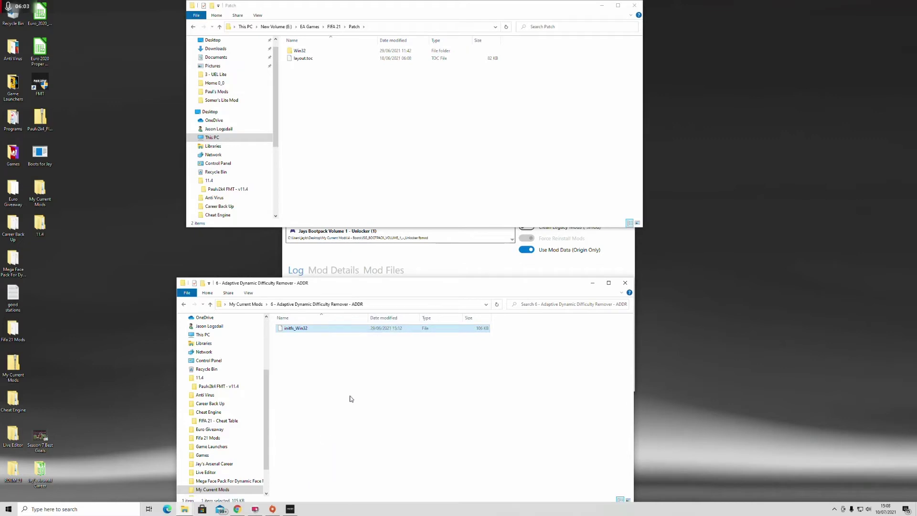
pyautogui.rightClick(304, 86)
pyautogui.click(322, 145)
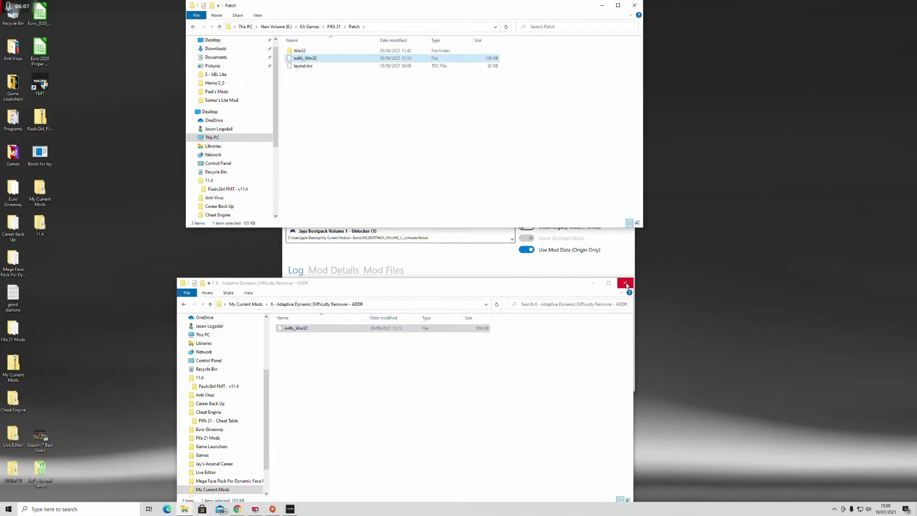
# Open My Current Mods > 2 - Faces > Dynamic Mod Version 3 beside the FIFA 21 folder.
pyautogui.click(333, 27)
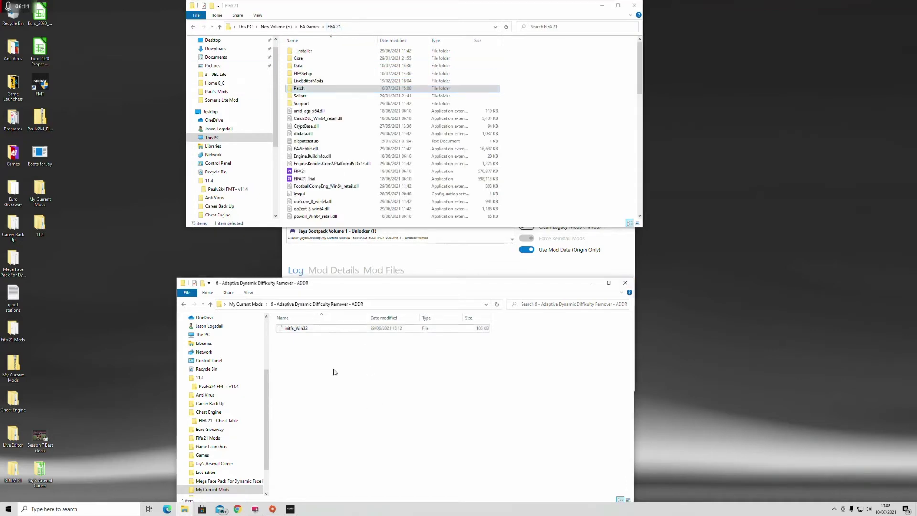
pyautogui.click(245, 305)
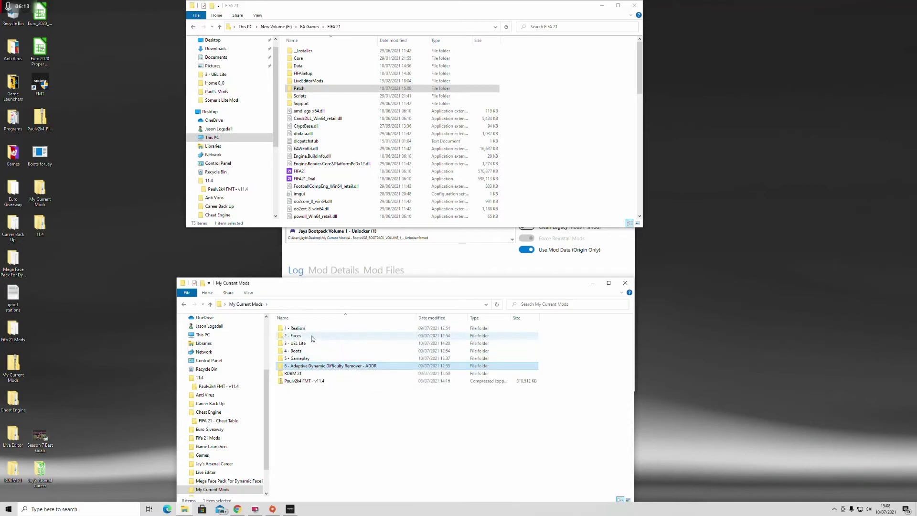
pyautogui.doubleClick(294, 335)
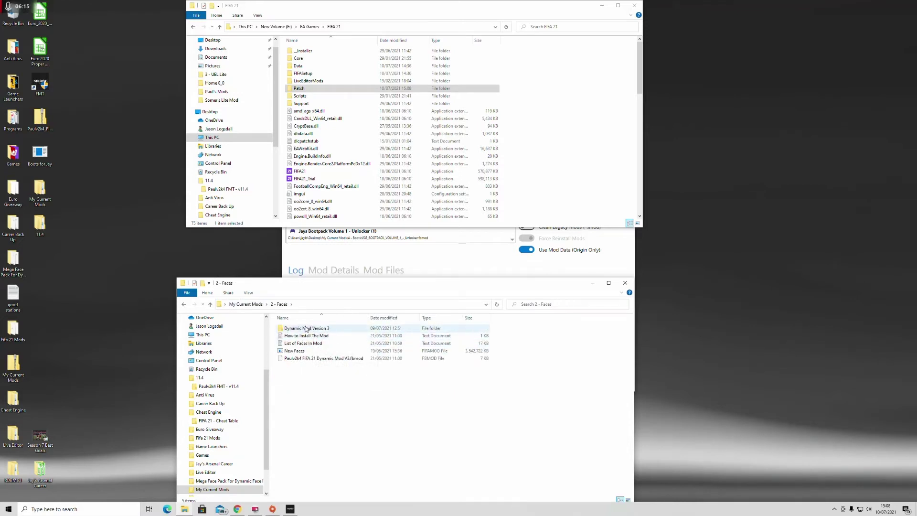
pyautogui.moveTo(306, 329)
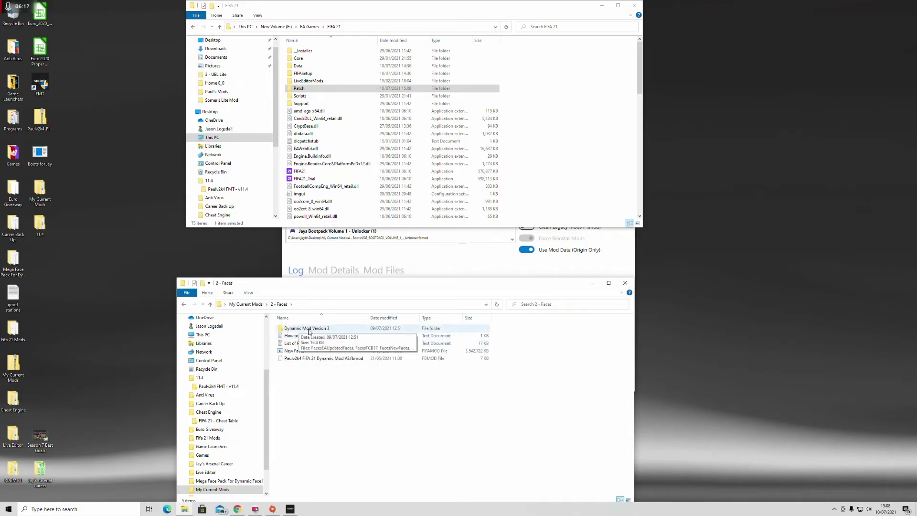
pyautogui.doubleClick(309, 329)
pyautogui.moveTo(382, 285); pyautogui.dragTo(456, 300)
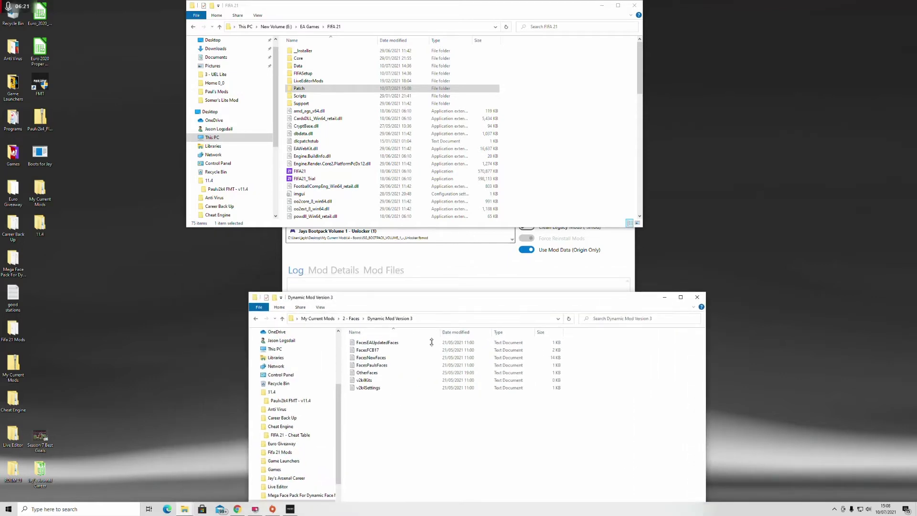
# Copy all seven face files into the FIFA 21 game folder.
pyautogui.moveTo(365, 413); pyautogui.dragTo(372, 347)
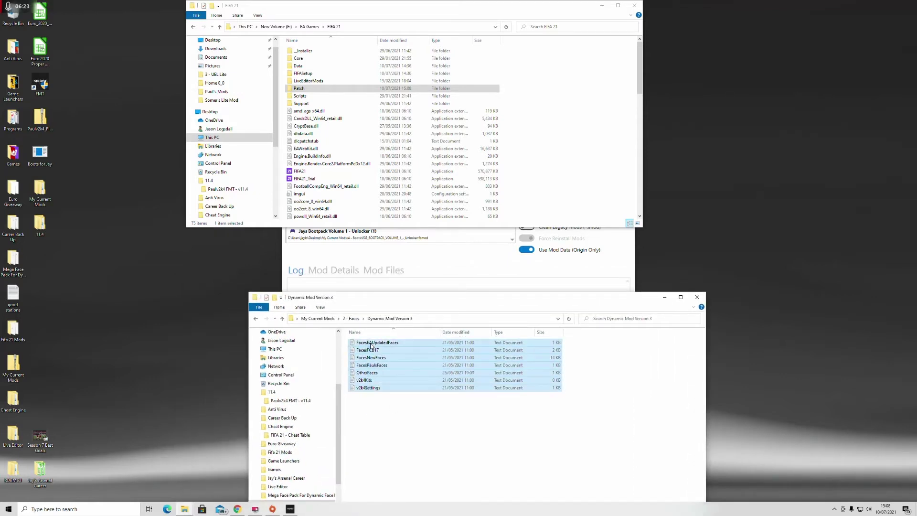
pyautogui.rightClick(385, 357)
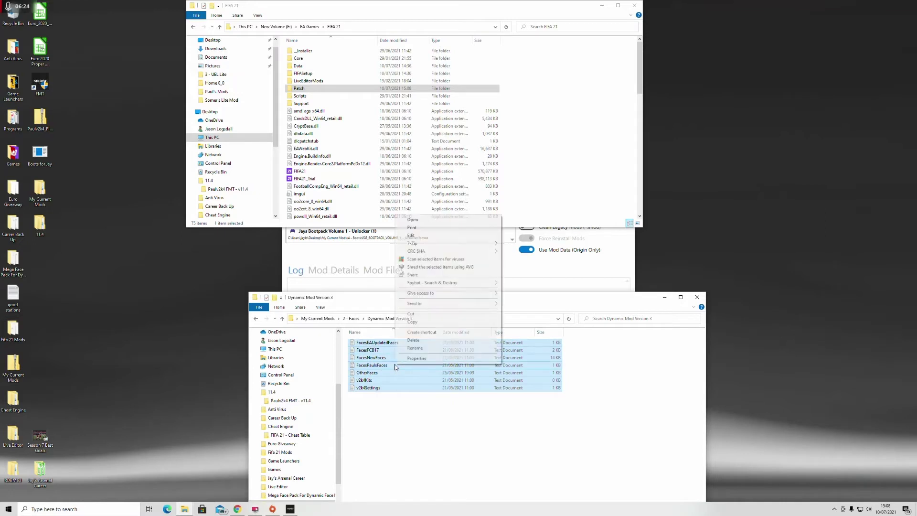
pyautogui.click(418, 323)
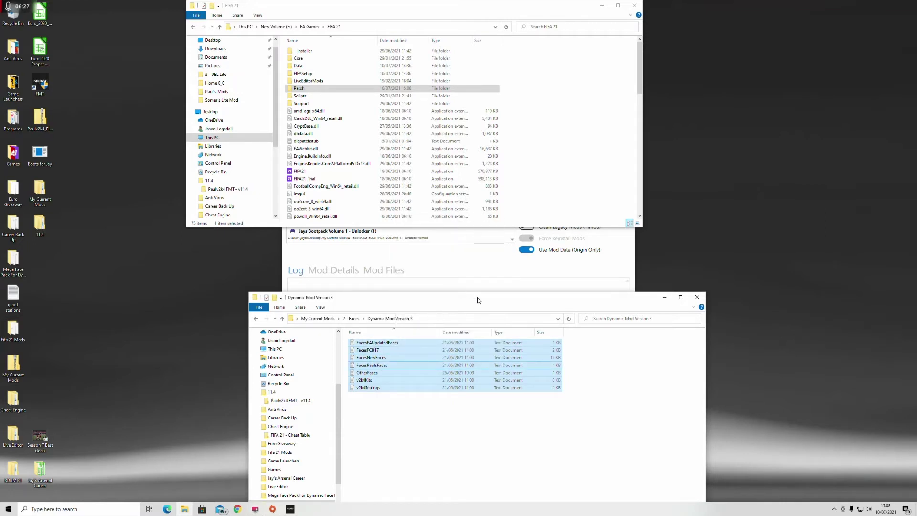
pyautogui.rightClick(535, 195)
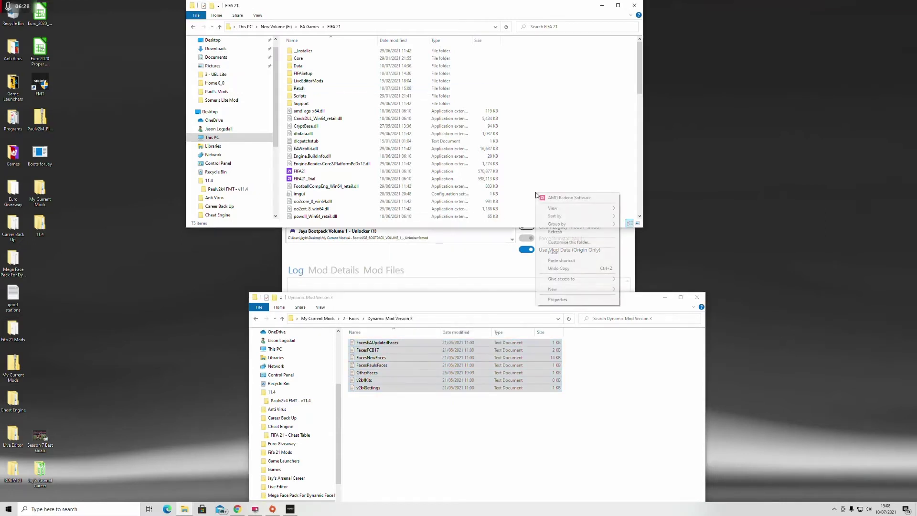
pyautogui.click(555, 251)
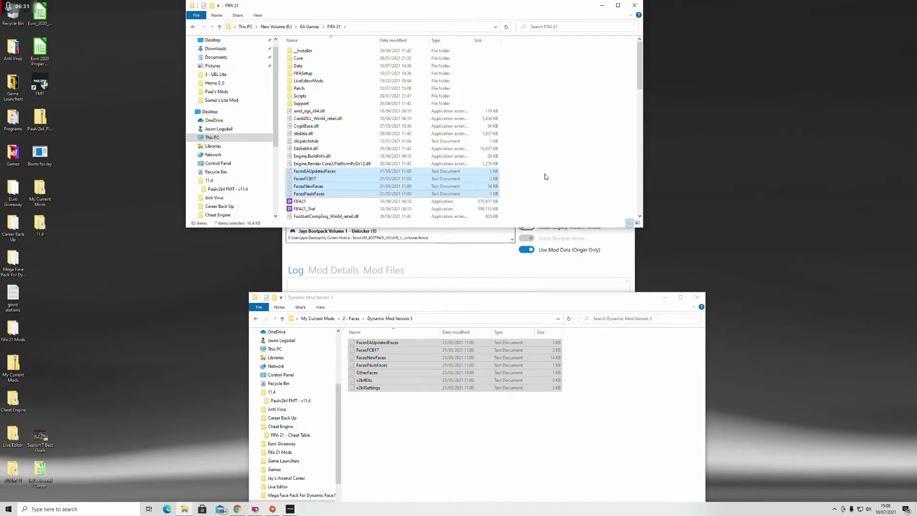
# Clear the selection and close the Dynamic Mod Version 3 and FIFA 21 windows.
pyautogui.click(544, 177)
pyautogui.click(700, 297)
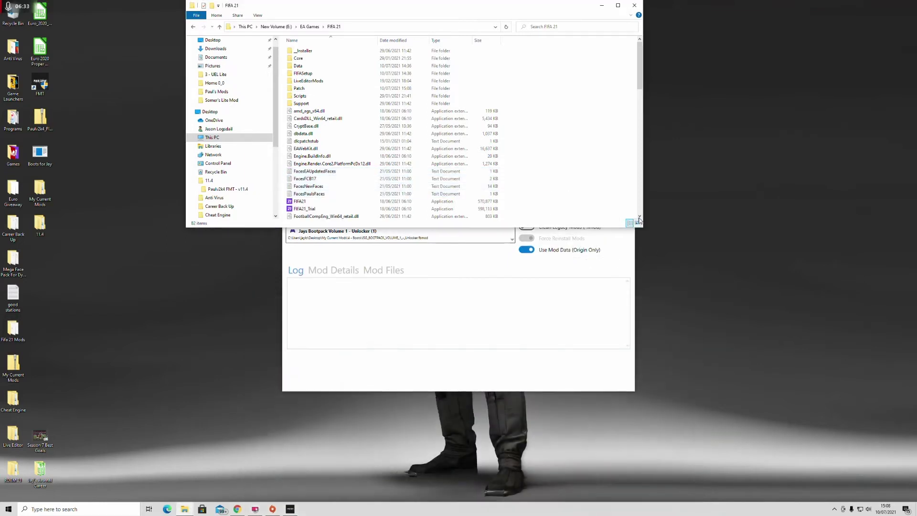
pyautogui.click(634, 5)
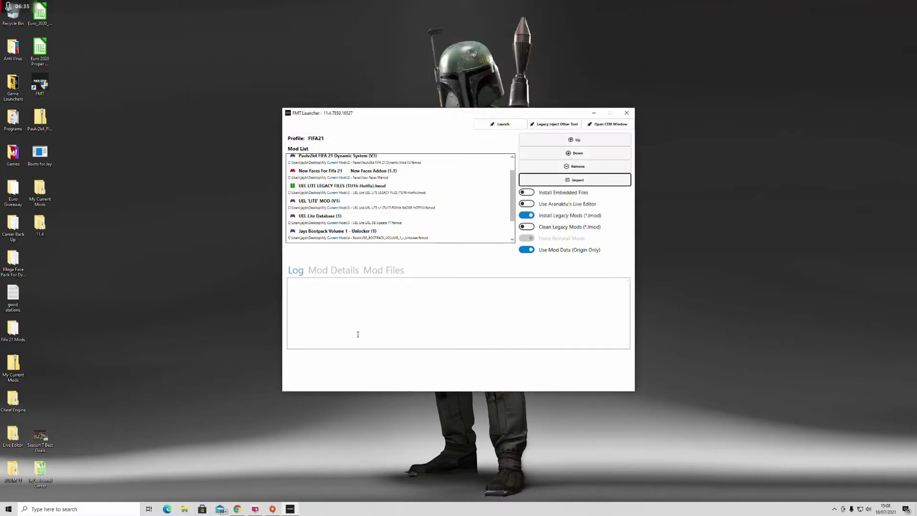
# Open 3 - UEL Lite, plus Documents > FIFA 21 > settings in a second window.
pyautogui.doubleClick(39, 194)
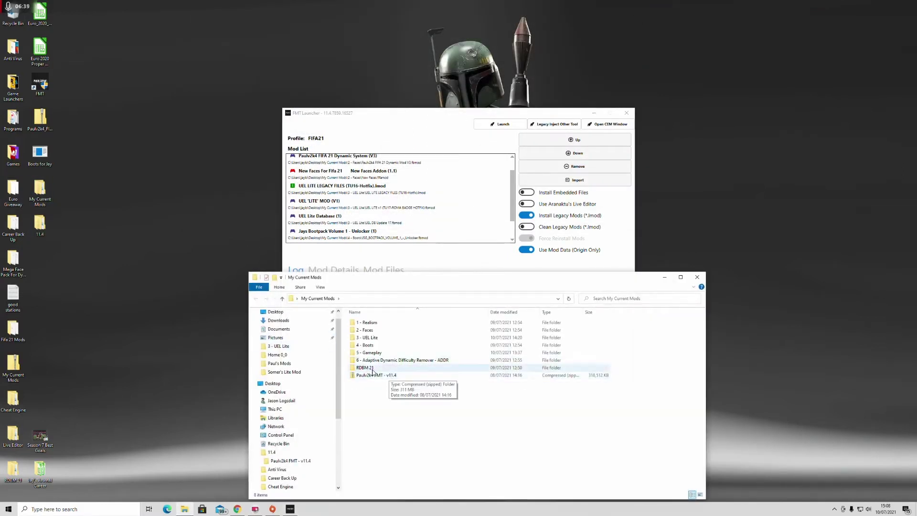
pyautogui.doubleClick(370, 337)
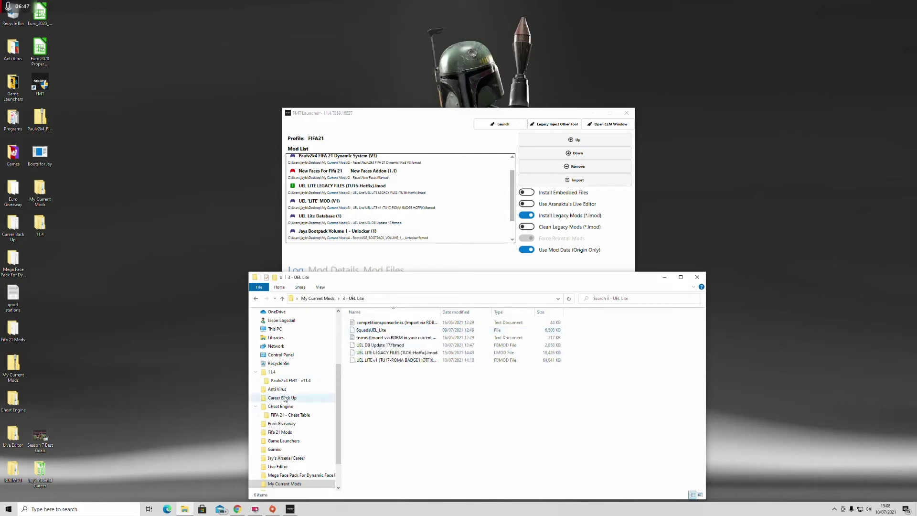
pyautogui.rightClick(185, 509)
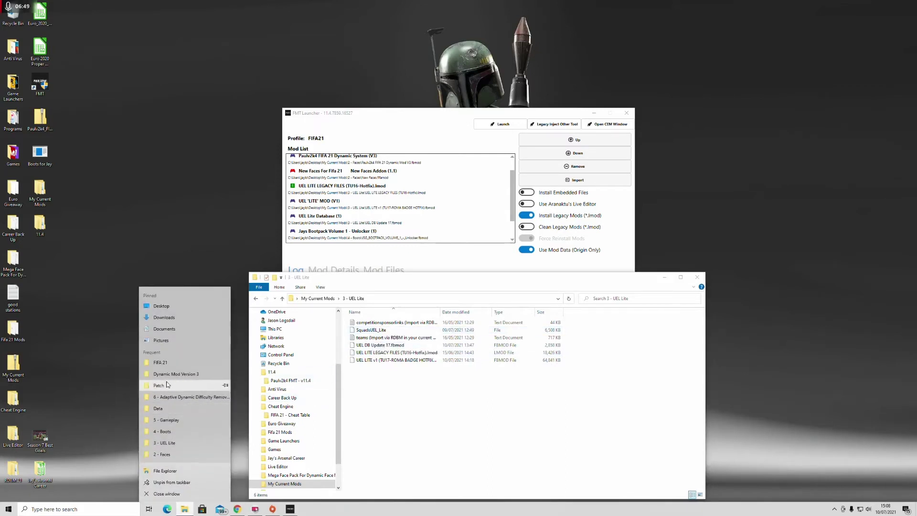
pyautogui.click(175, 328)
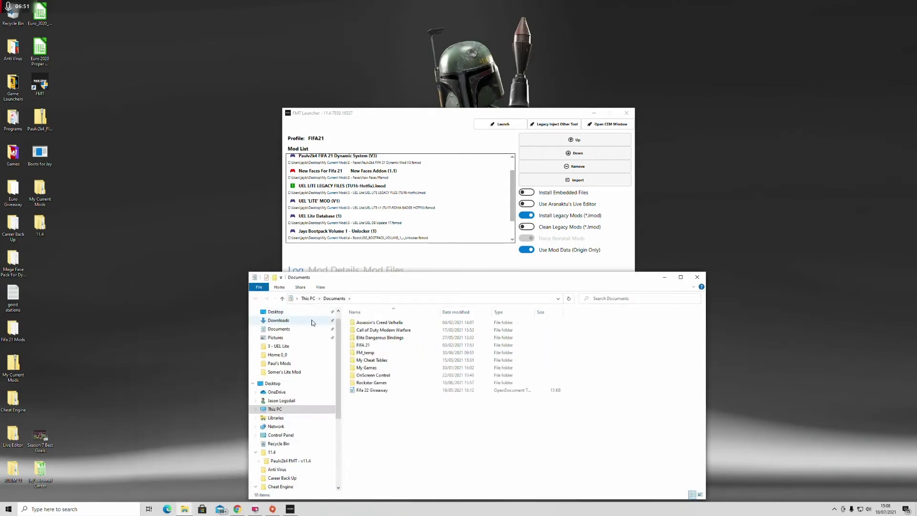
pyautogui.moveTo(372, 279); pyautogui.dragTo(289, 32)
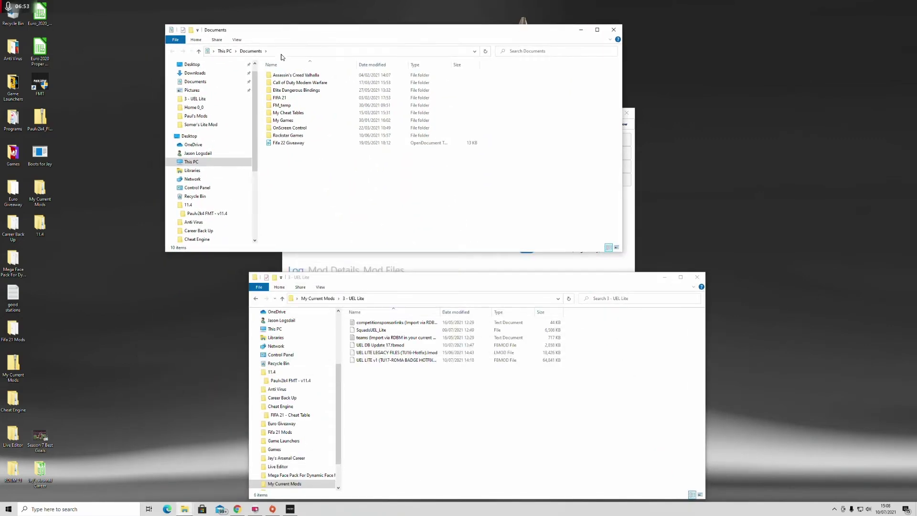
pyautogui.doubleClick(279, 98)
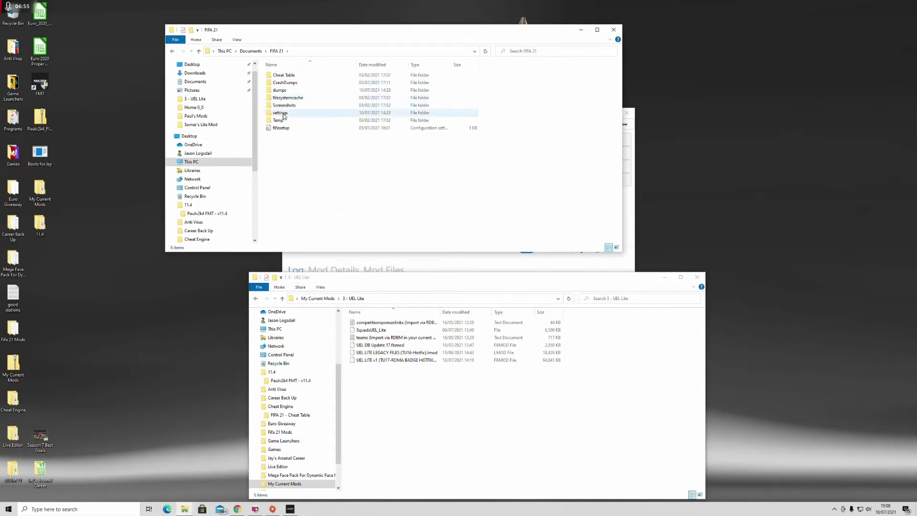
pyautogui.doubleClick(280, 112)
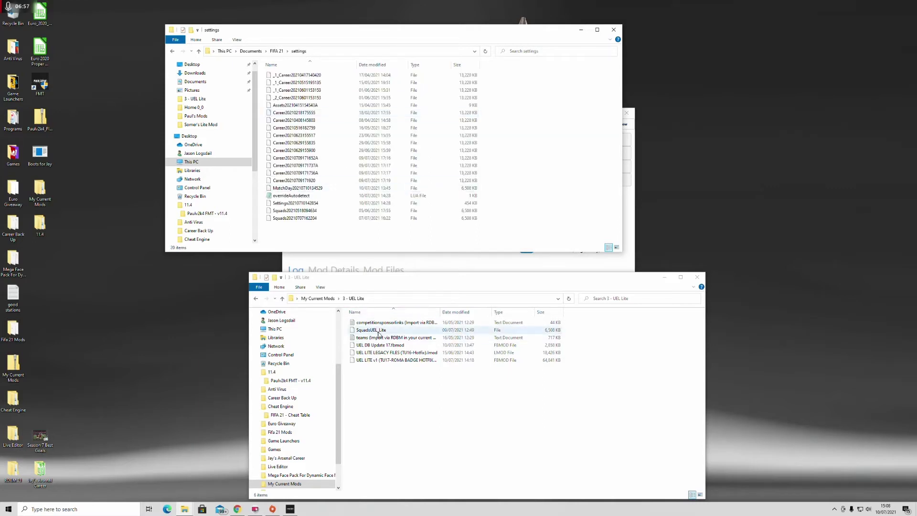
# Copy SquadsUEL_Lite into the settings folder and close the UEL Lite window.
pyautogui.rightClick(369, 329)
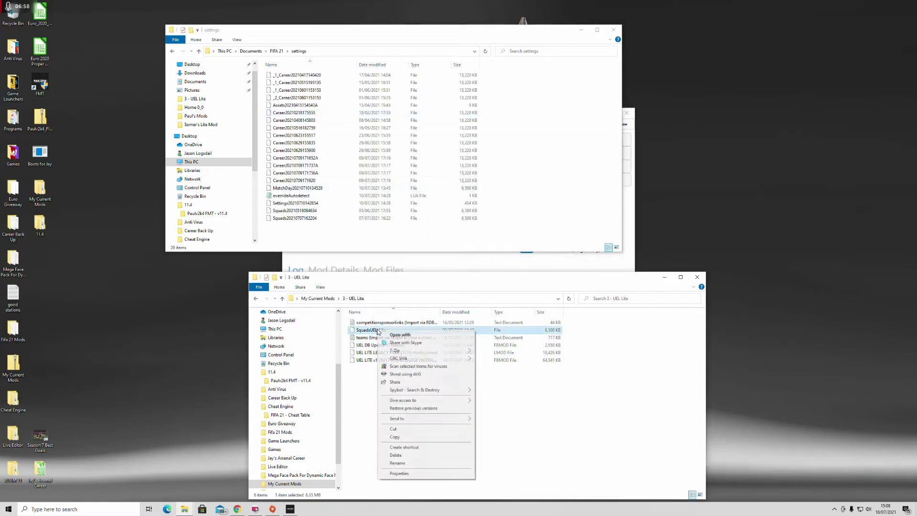
pyautogui.click(401, 438)
pyautogui.rightClick(300, 232)
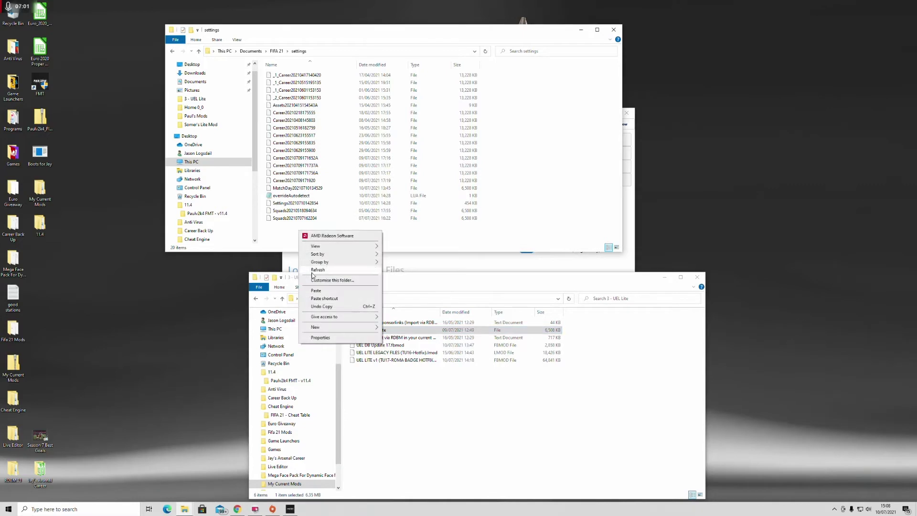
pyautogui.click(319, 291)
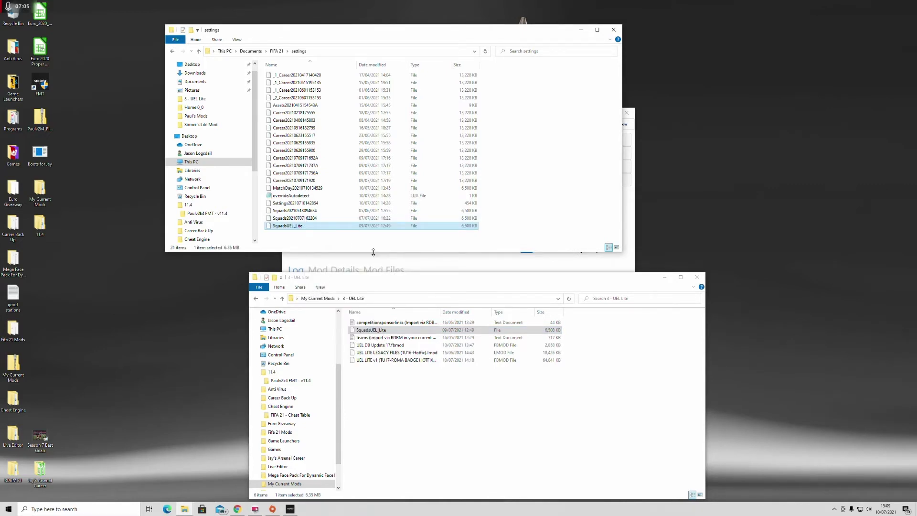
pyautogui.click(701, 278)
# Close settings, browse My Current Mods > RDBM 21 to the RDBM21 setup folder, then close it.
pyautogui.click(615, 30)
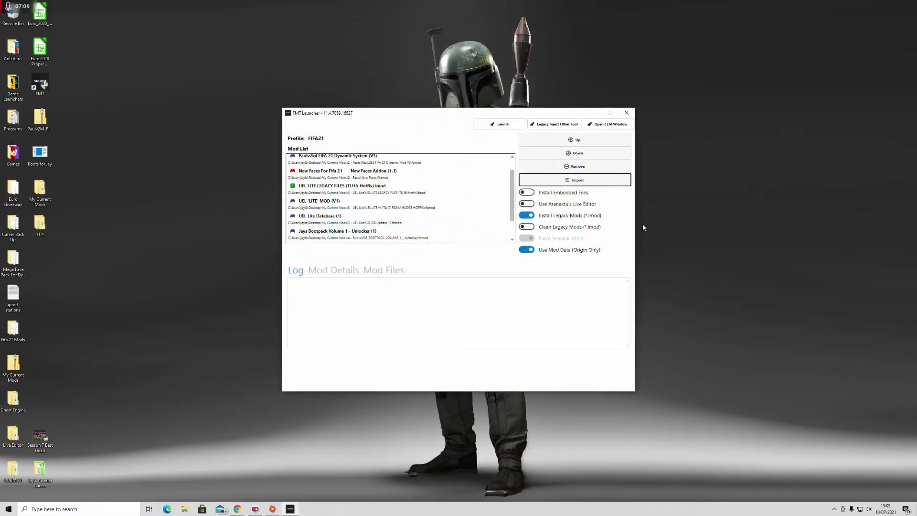
pyautogui.doubleClick(40, 194)
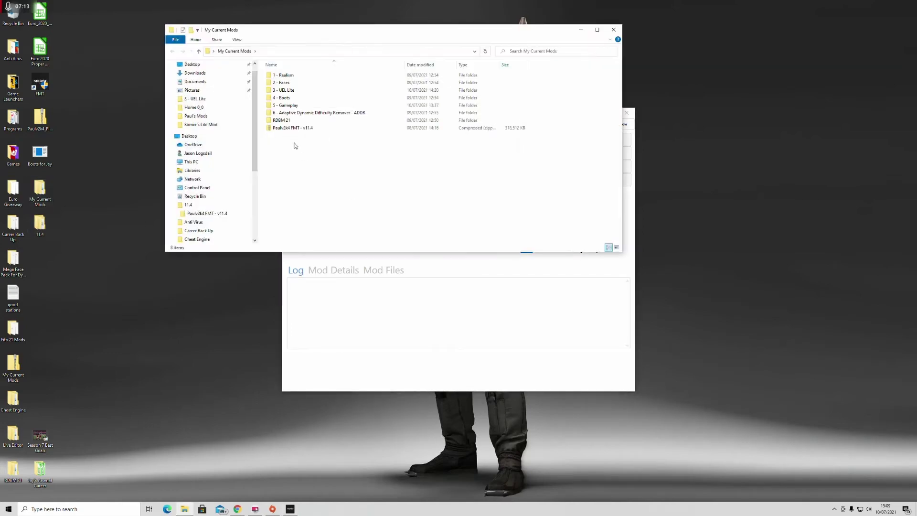
pyautogui.doubleClick(284, 120)
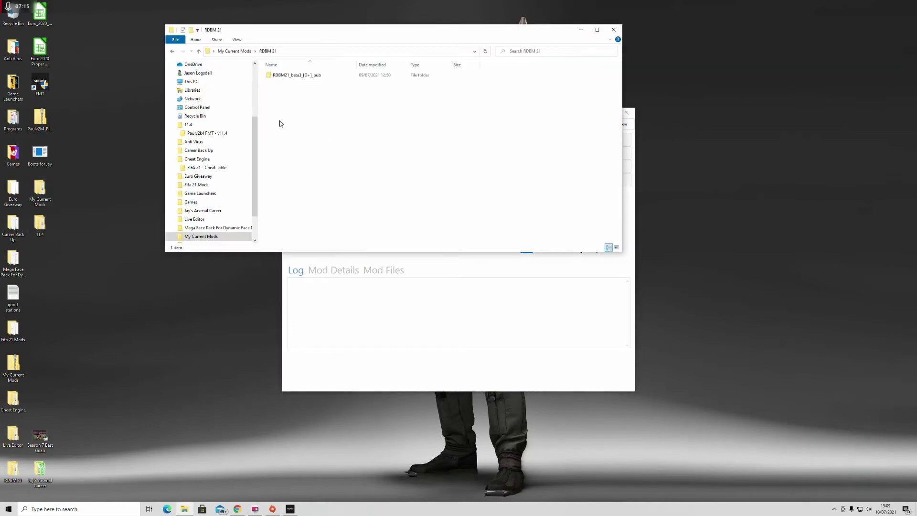
pyautogui.doubleClick(288, 76)
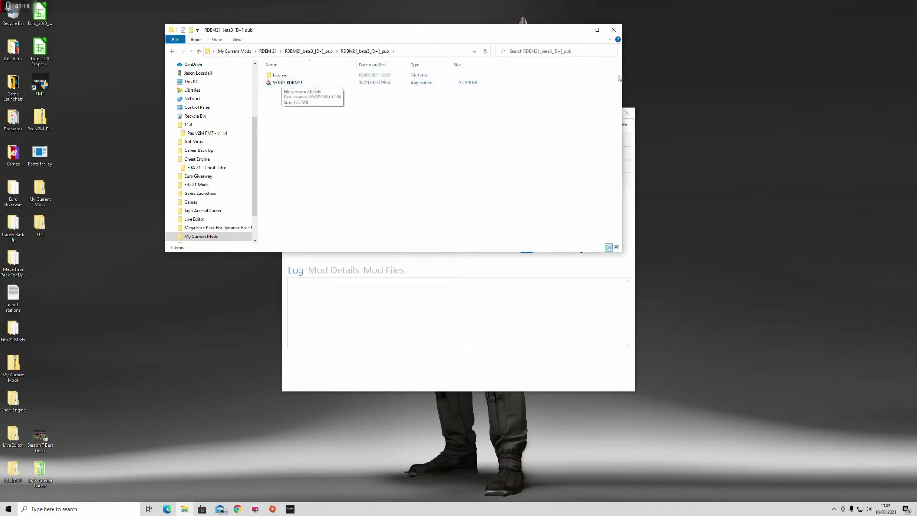
pyautogui.click(613, 30)
# Launch RDBM21 from Windows search, dismiss the registry and exception errors, and show the File menu.
pyautogui.click(74, 509)
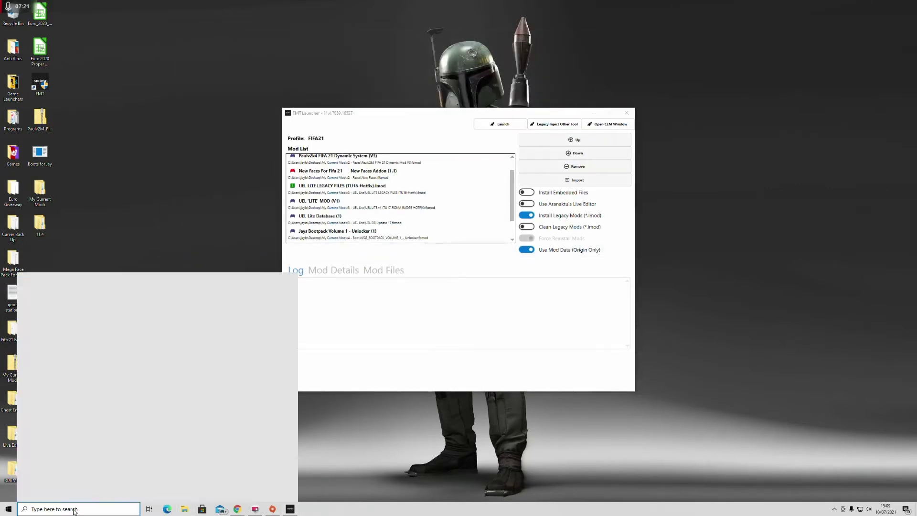
pyautogui.write('r')
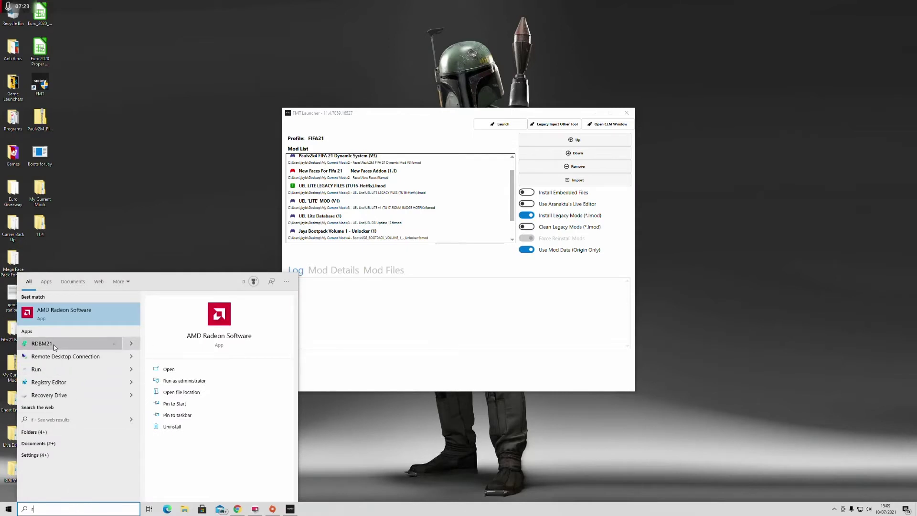
pyautogui.click(54, 344)
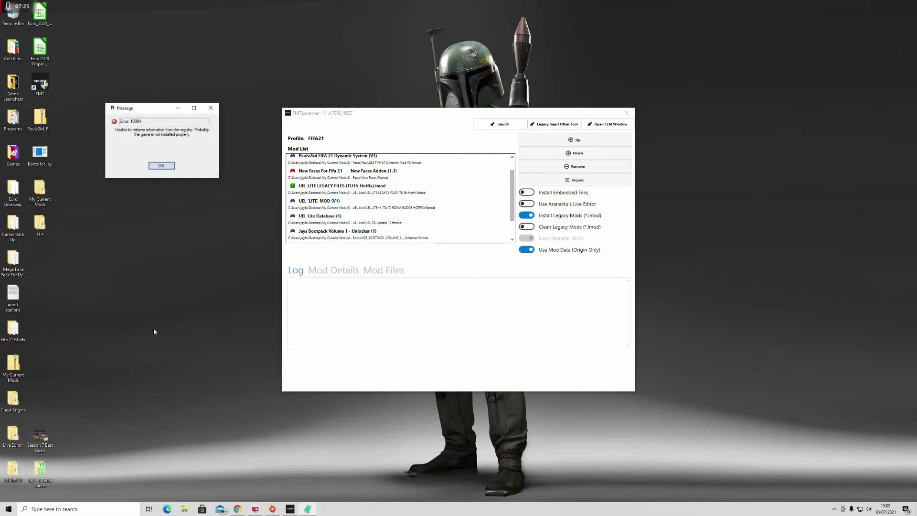
pyautogui.click(161, 166)
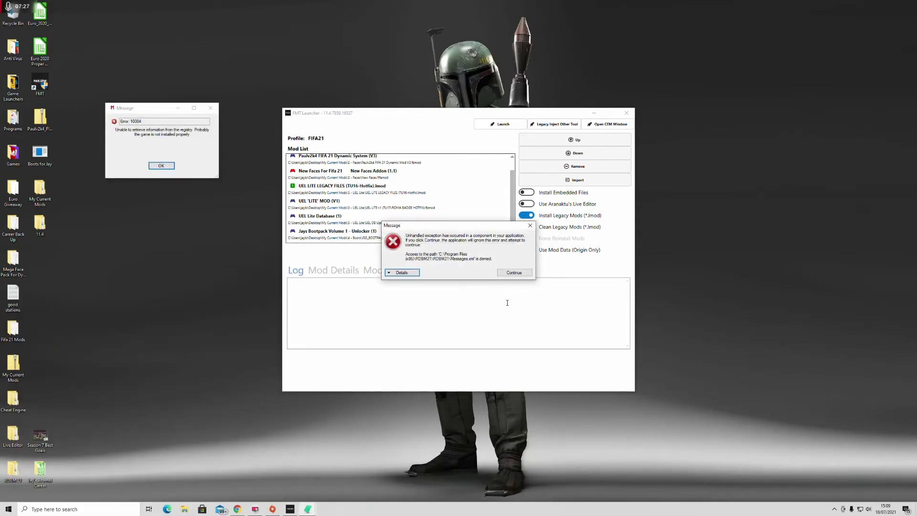
pyautogui.click(401, 273)
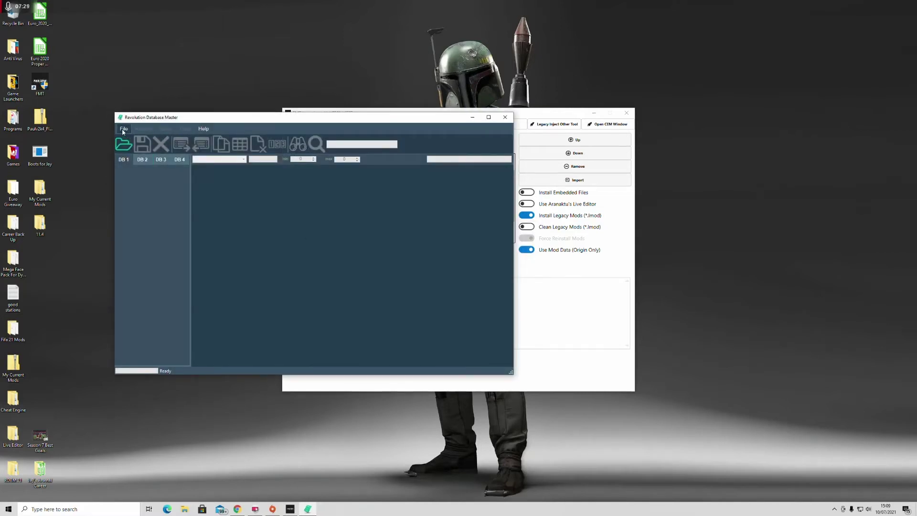
pyautogui.click(123, 129)
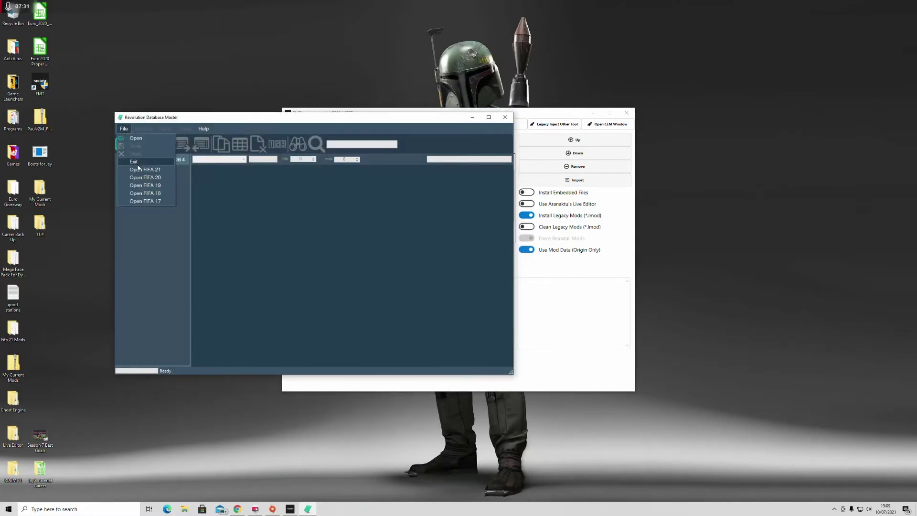
pyautogui.click(135, 138)
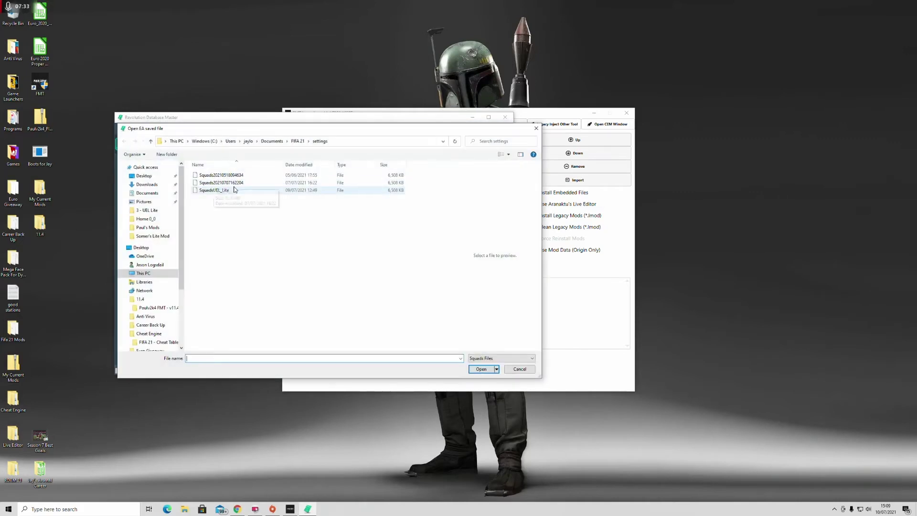
pyautogui.click(480, 358)
pyautogui.click(486, 371)
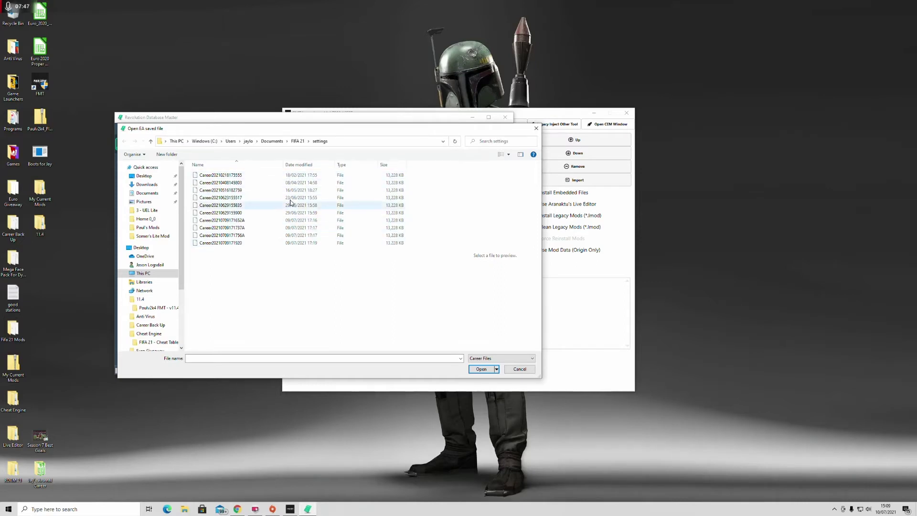
pyautogui.click(290, 175)
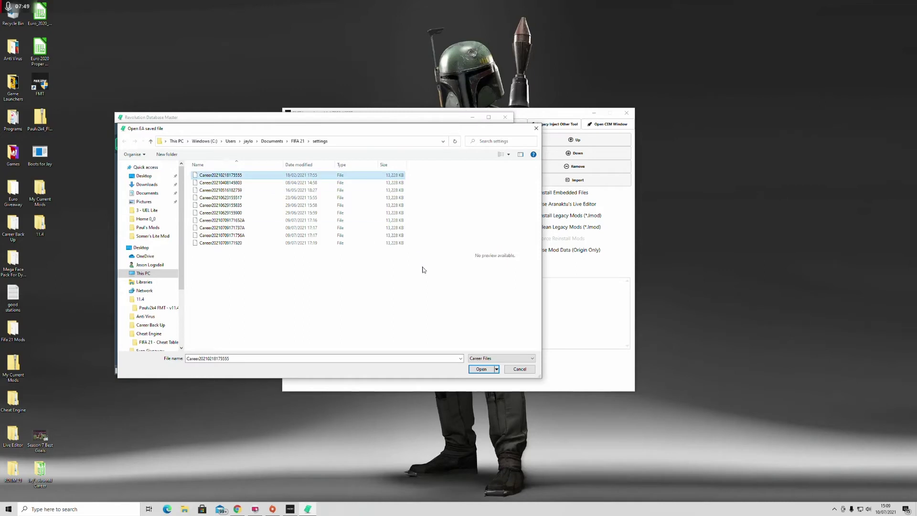
pyautogui.click(482, 369)
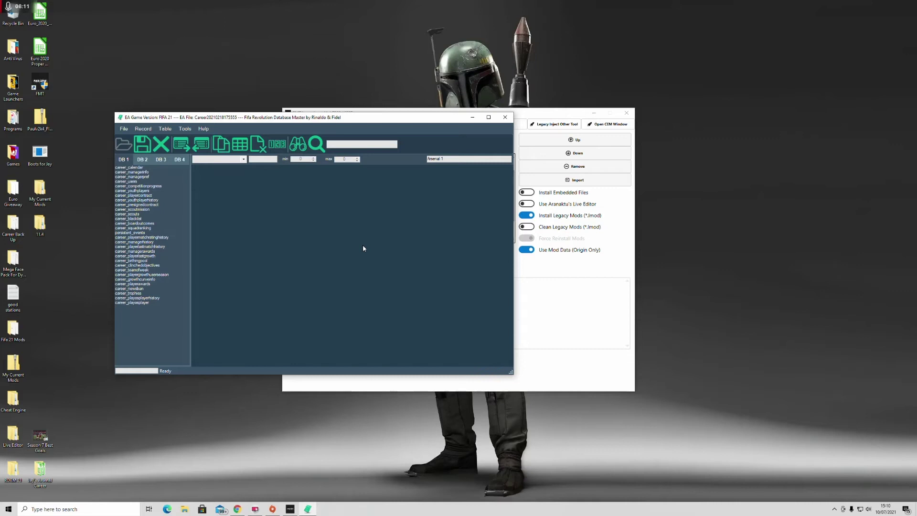
# Open the 3 - UEL Lite folder beside RDBM and show DB 3's teams table.
pyautogui.click(161, 159)
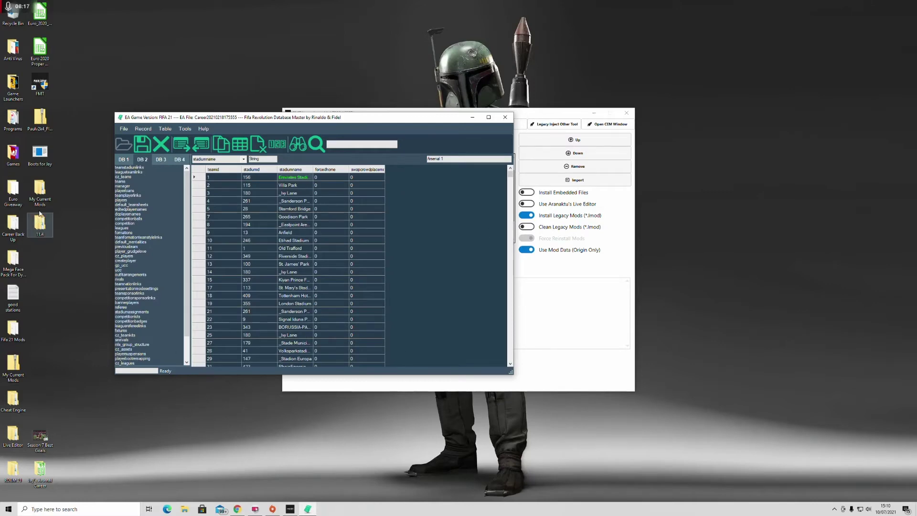
pyautogui.doubleClick(39, 192)
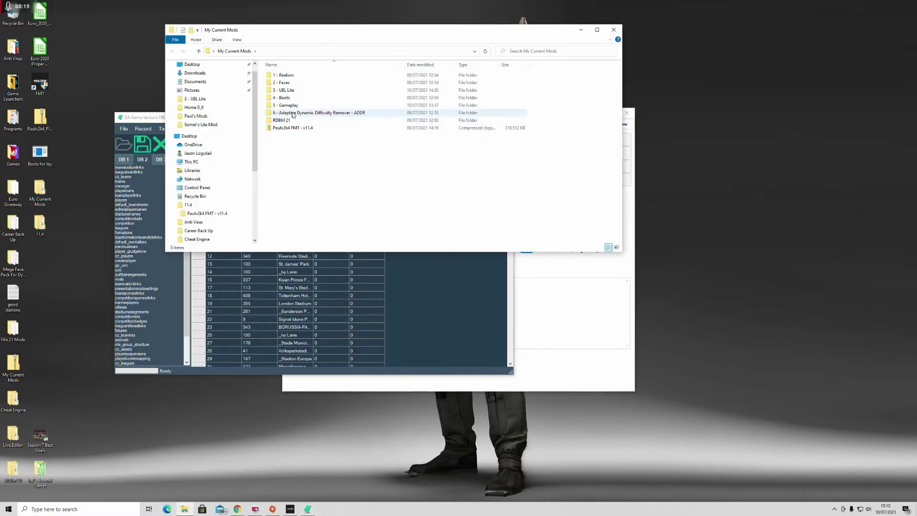
pyautogui.click(286, 91)
pyautogui.doubleClick(287, 90)
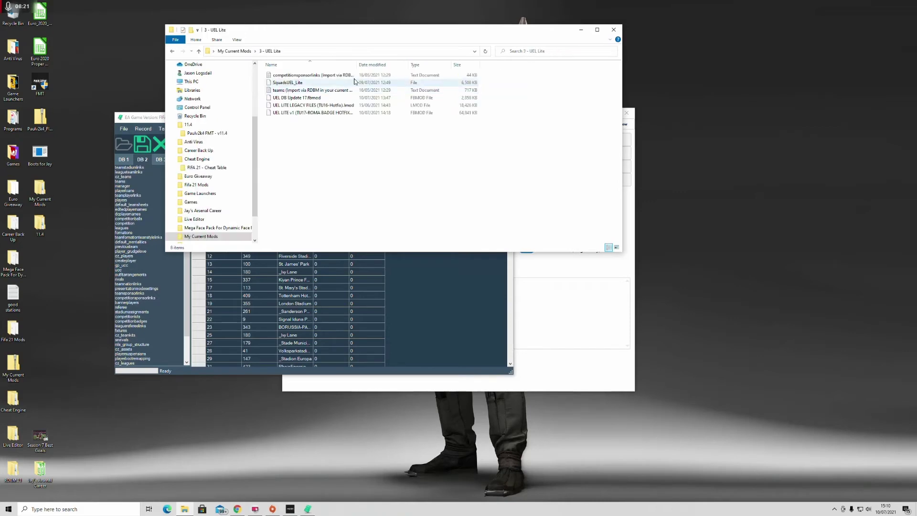
pyautogui.moveTo(360, 38); pyautogui.dragTo(539, 314)
pyautogui.click(120, 185)
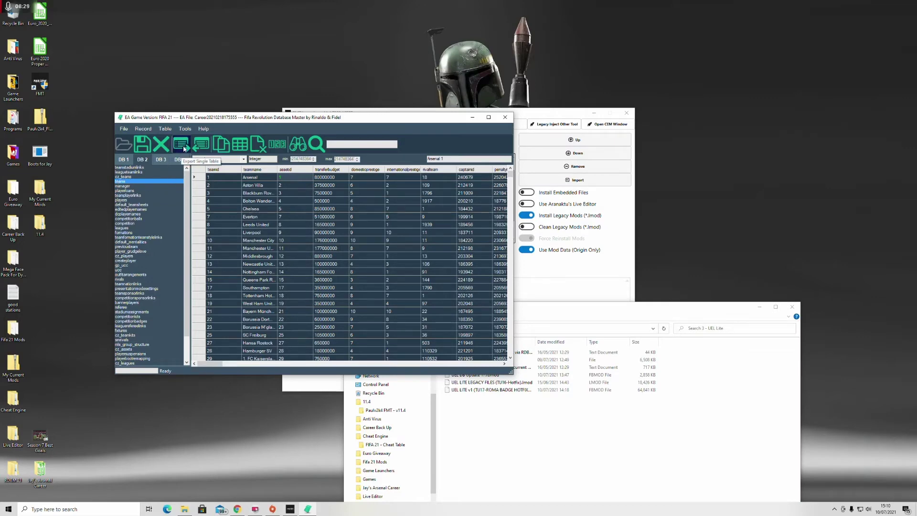
# Import the teams text file from My Current Mods\3 - UEL Lite into the teams table.
pyautogui.click(202, 146)
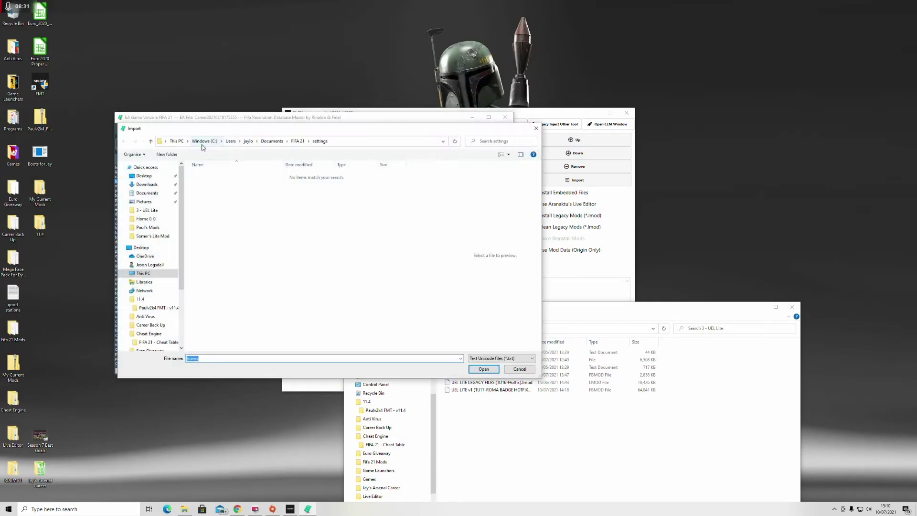
pyautogui.scroll(-3, 154, 287)
pyautogui.scroll(-3, 156, 305)
pyautogui.click(152, 319)
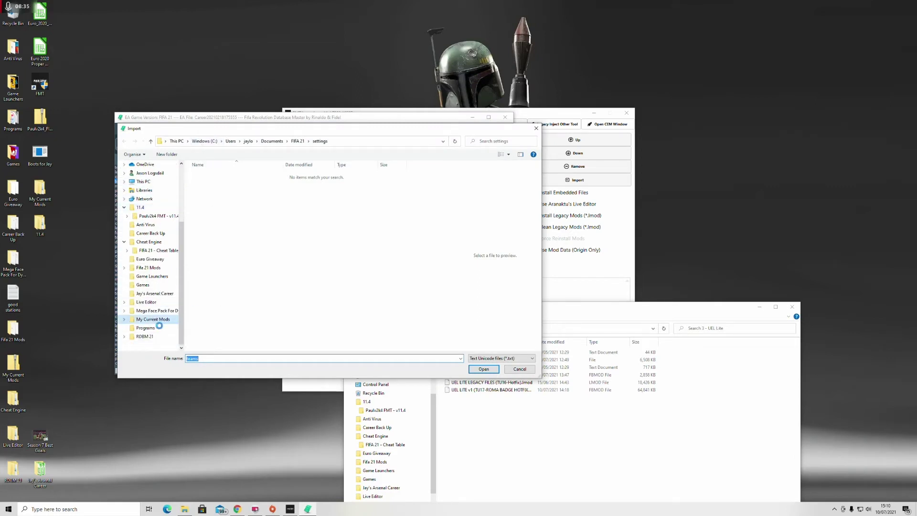
pyautogui.click(212, 189)
pyautogui.doubleClick(220, 191)
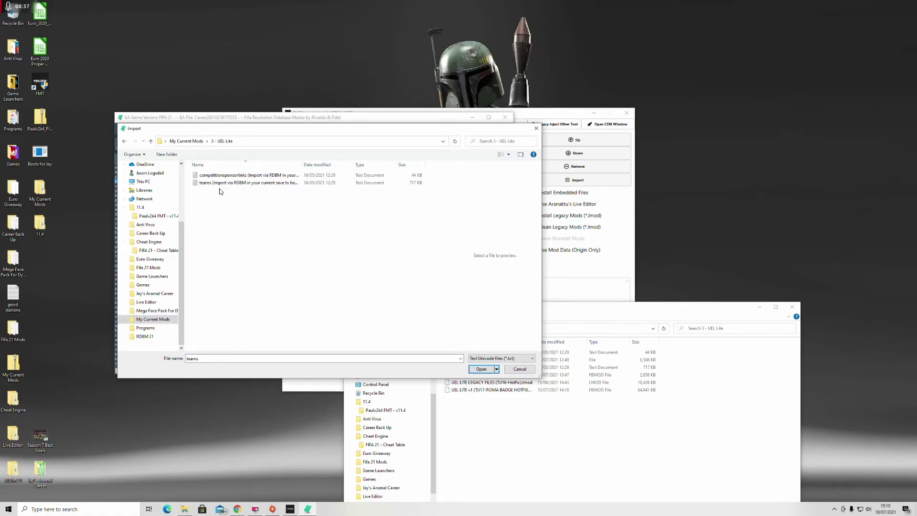
pyautogui.click(236, 183)
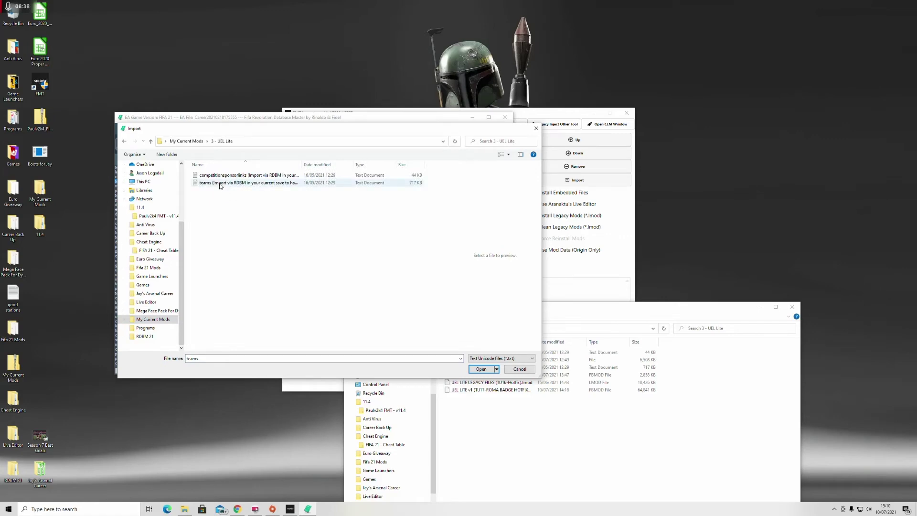
pyautogui.click(480, 369)
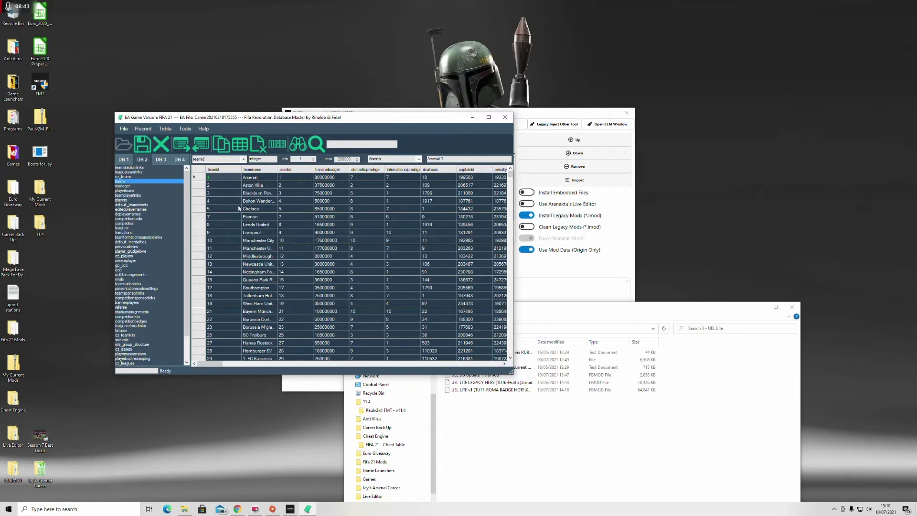
pyautogui.click(568, 434)
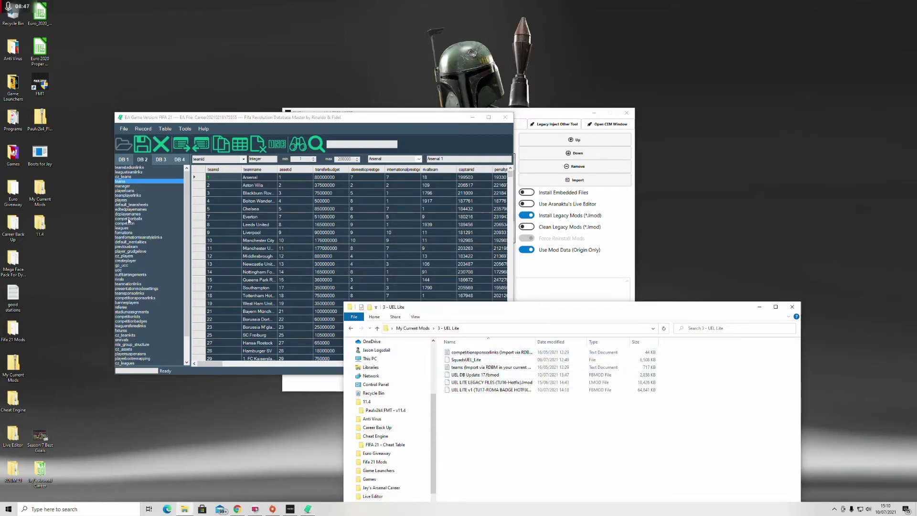
# Import the UEL Lite competitionsponsorlinks file into its table, then save via File > Save.
pyautogui.click(141, 298)
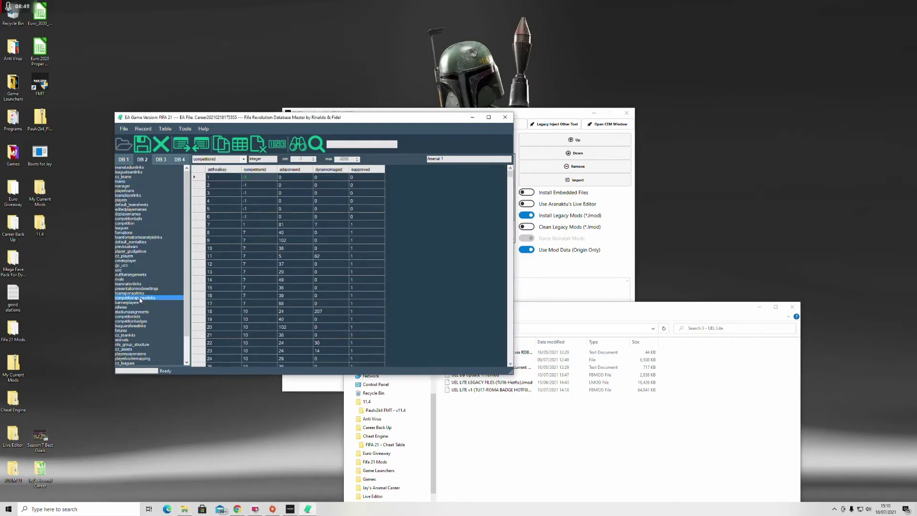
pyautogui.click(203, 146)
pyautogui.click(244, 175)
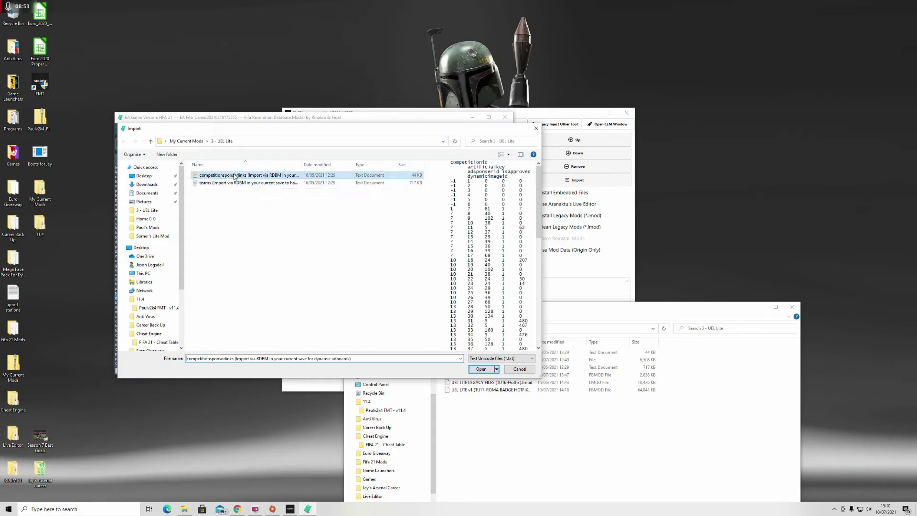
pyautogui.click(482, 369)
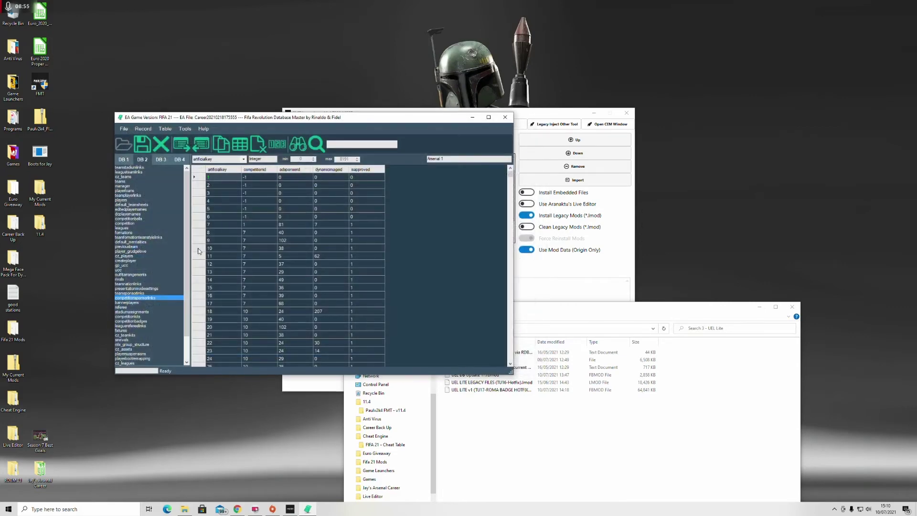
pyautogui.click(124, 130)
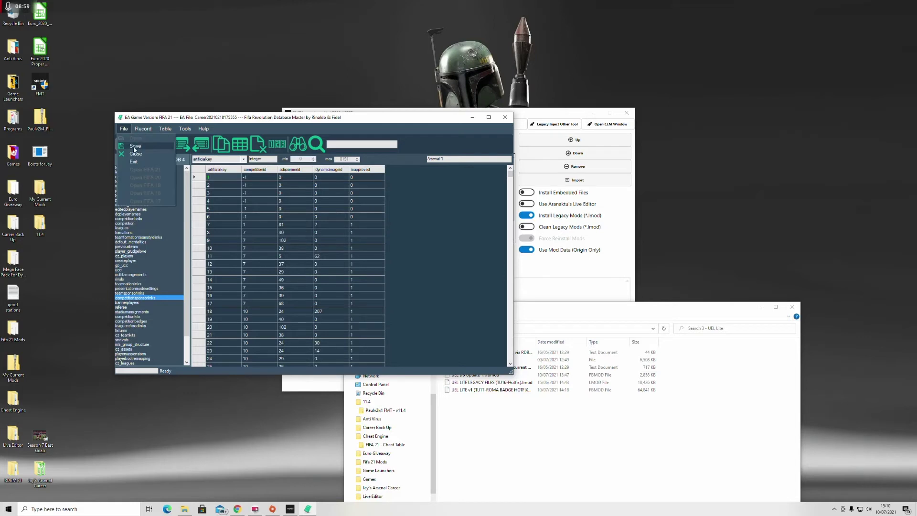
pyautogui.click(129, 146)
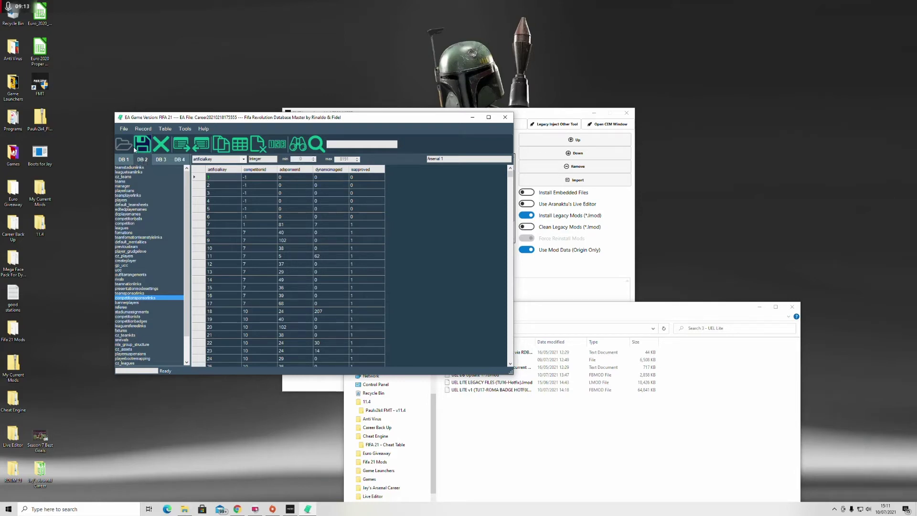
# Close RDBM and File Explorer, then review the New Faces, Career Realism, Dynamic System and UEL Lite mods.
pyautogui.click(506, 117)
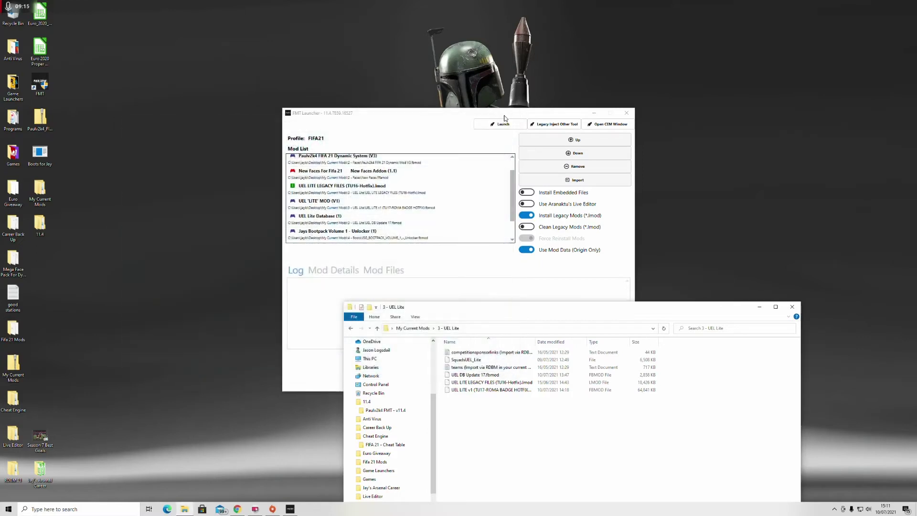
pyautogui.click(792, 309)
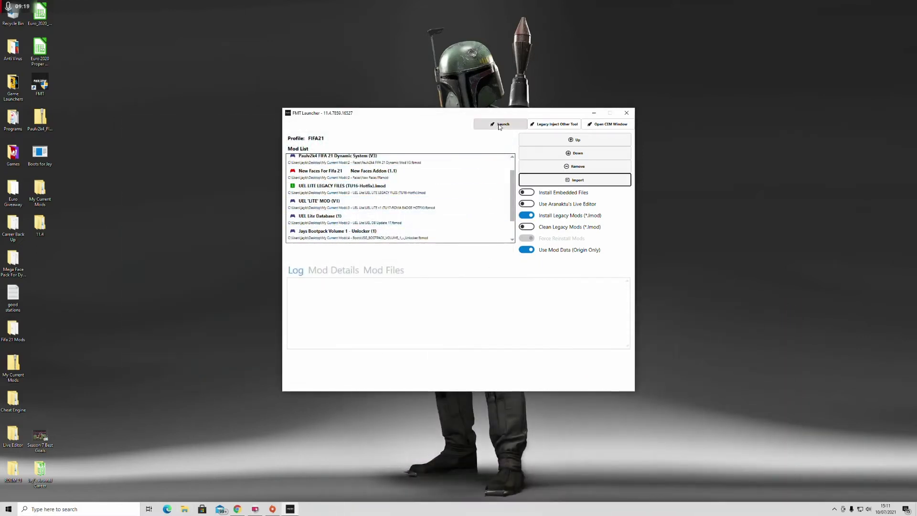
pyautogui.scroll(2, 440, 195)
pyautogui.click(441, 195)
pyautogui.click(433, 163)
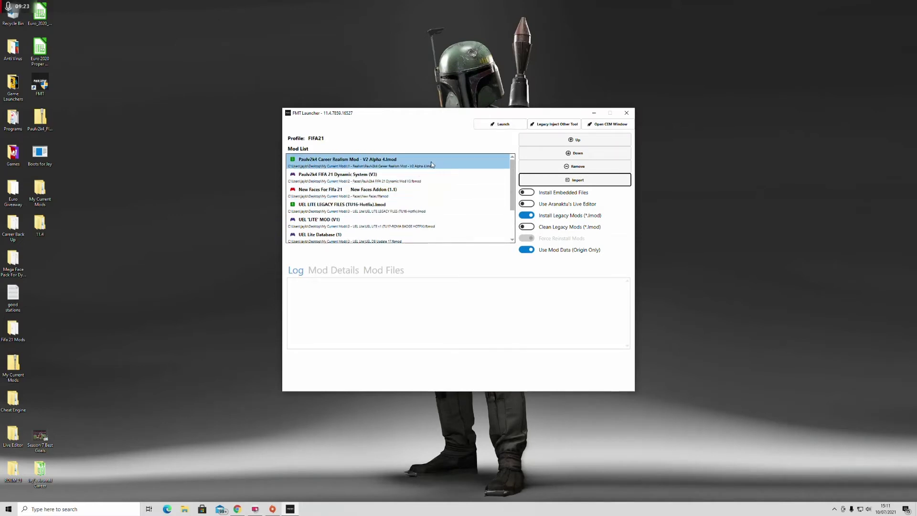
pyautogui.click(420, 178)
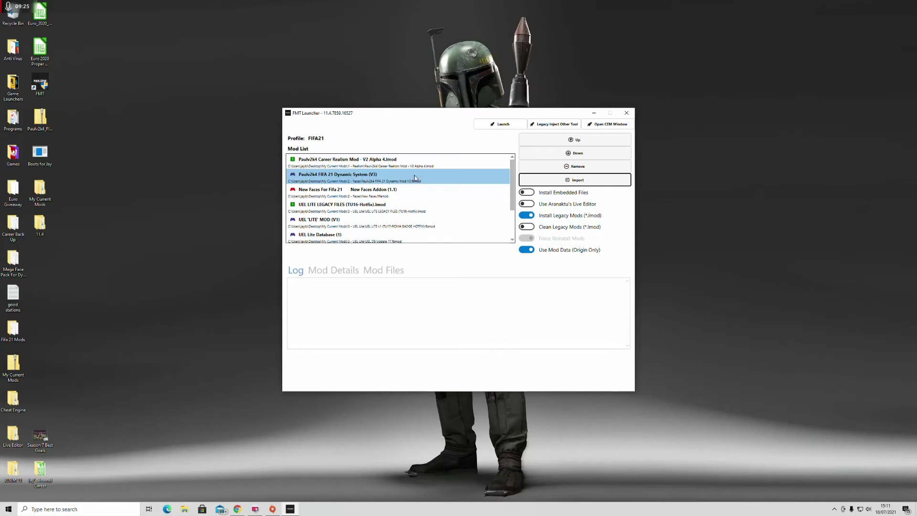
pyautogui.click(401, 192)
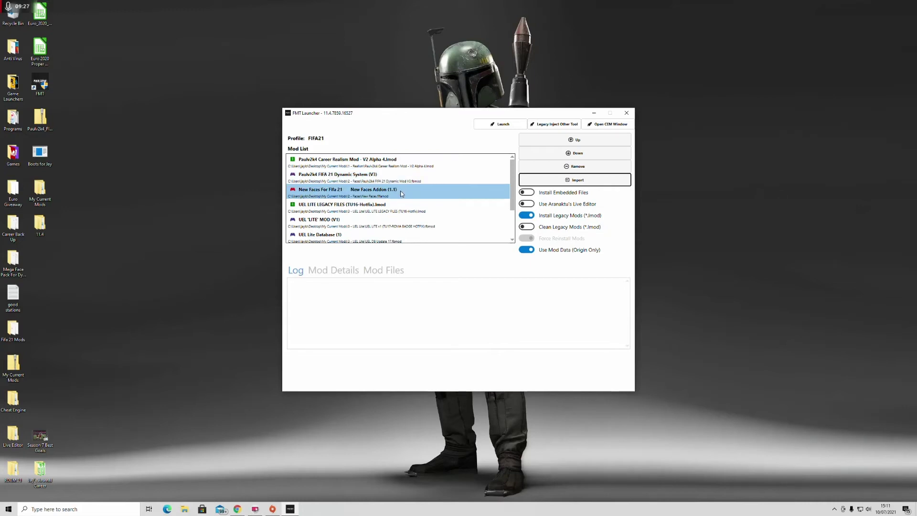
pyautogui.click(400, 207)
pyautogui.press('Down')
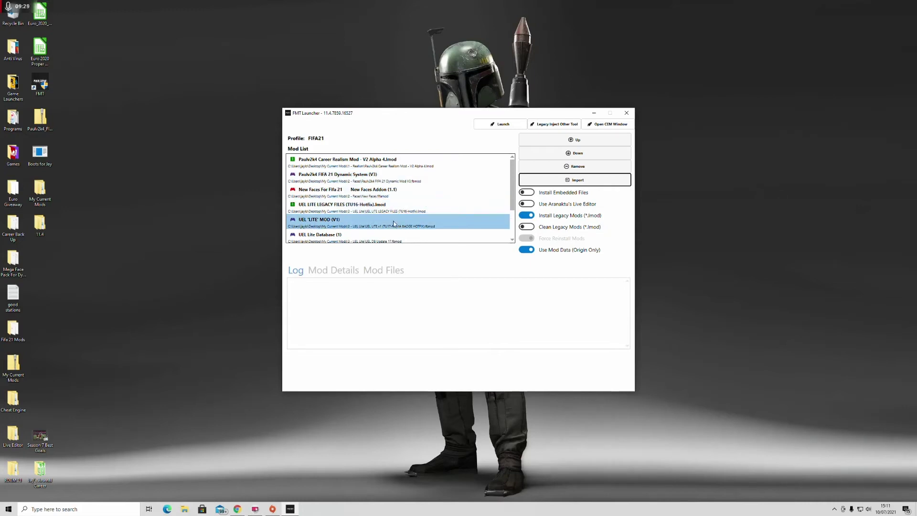
pyautogui.press('Down')
pyautogui.press('Down')
pyautogui.press('Down')
# Move through the rest of the list to the Paulv2k4 Gameplay Mod and launch FIFA 21.
pyautogui.press('Up')
pyautogui.scroll(-1, 398, 213)
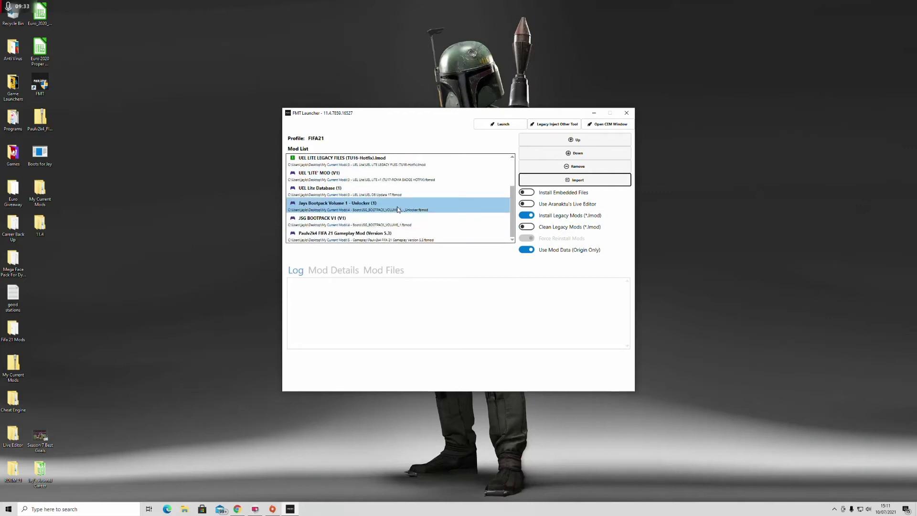
pyautogui.press('Down')
pyautogui.press('Down')
pyautogui.click(501, 124)
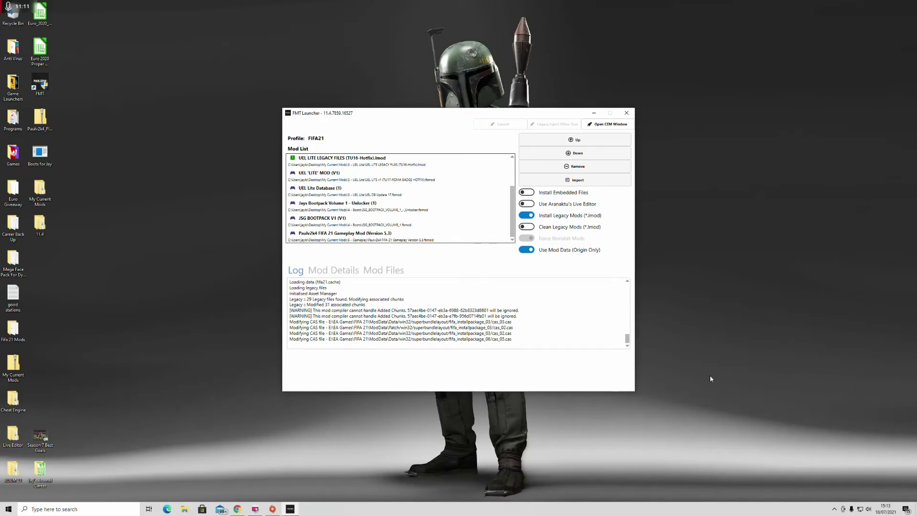
# Once FMT finishes modifying the CAS files, show the system tray's hidden background apps.
pyautogui.click(834, 509)
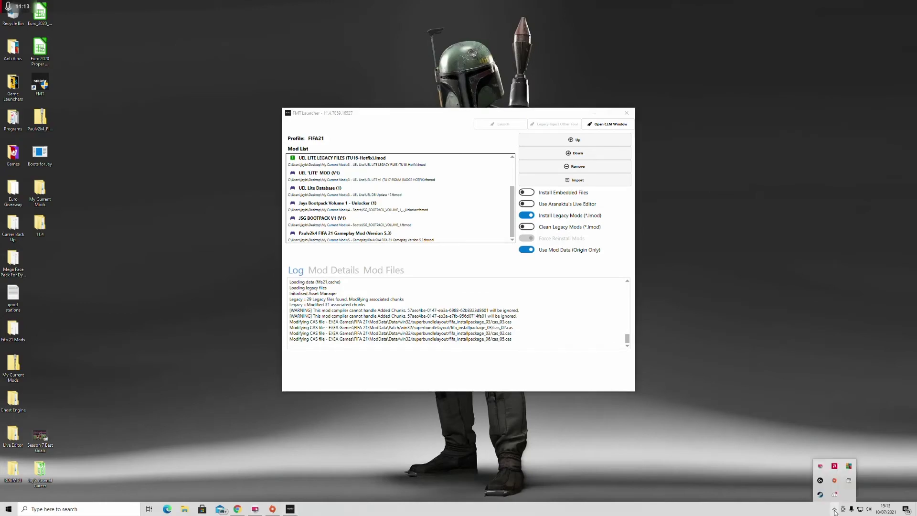
# Bring Origin's game library forward, then open and dismiss the FIFA 21 tile's options menu.
pyautogui.click(834, 484)
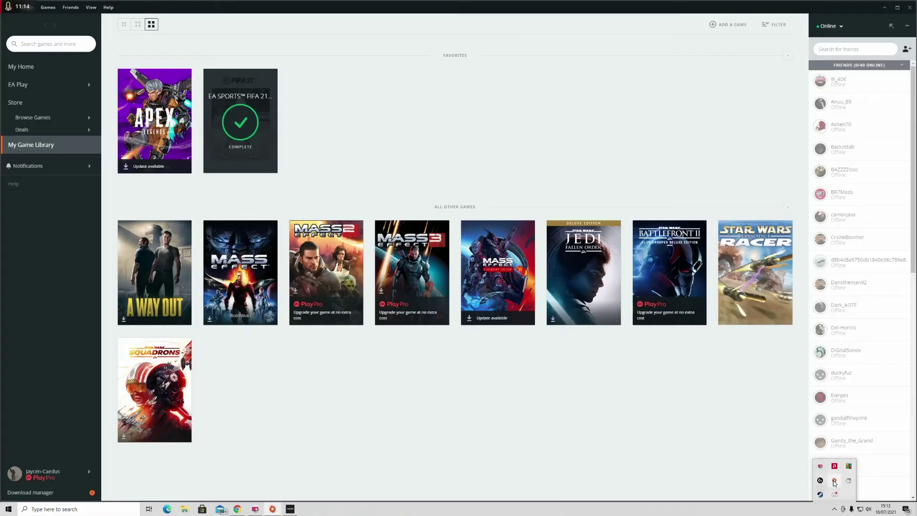
pyautogui.rightClick(246, 118)
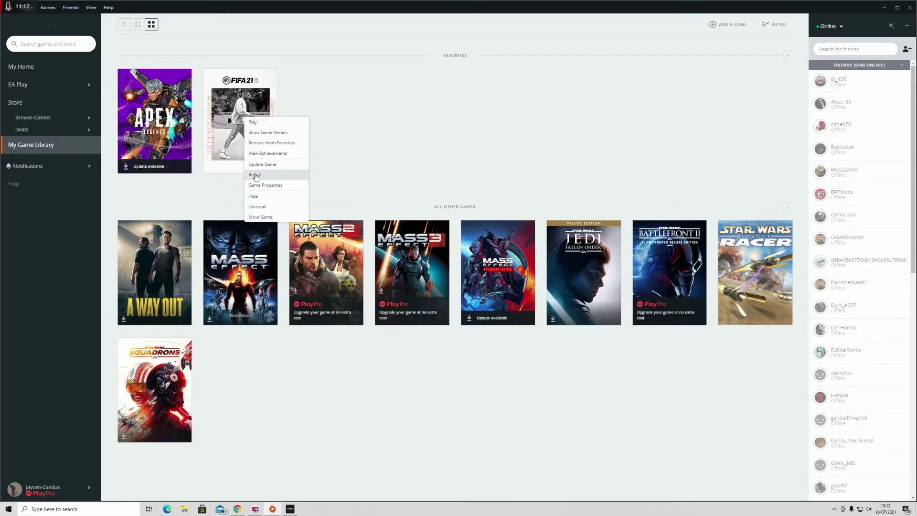
pyautogui.click(494, 137)
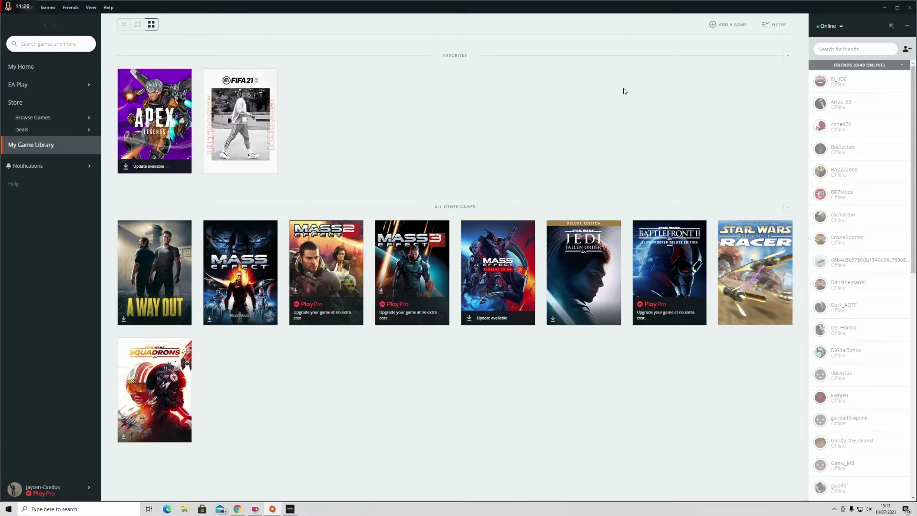
# Minimise Origin and let FIFA 21 load to the UEL Lite title screen.
pyautogui.click(886, 6)
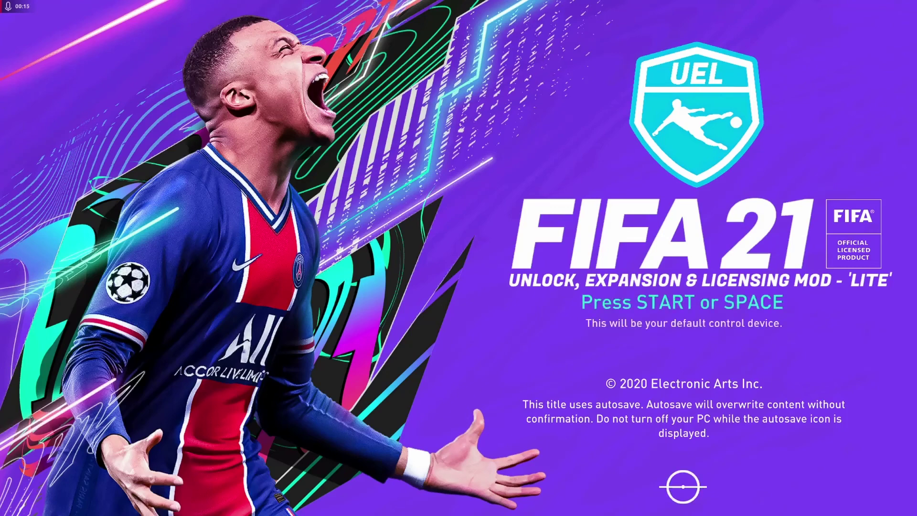
# Start from the title screen and choose Cancel to keep the damaged DLC files.
pyautogui.press('space')
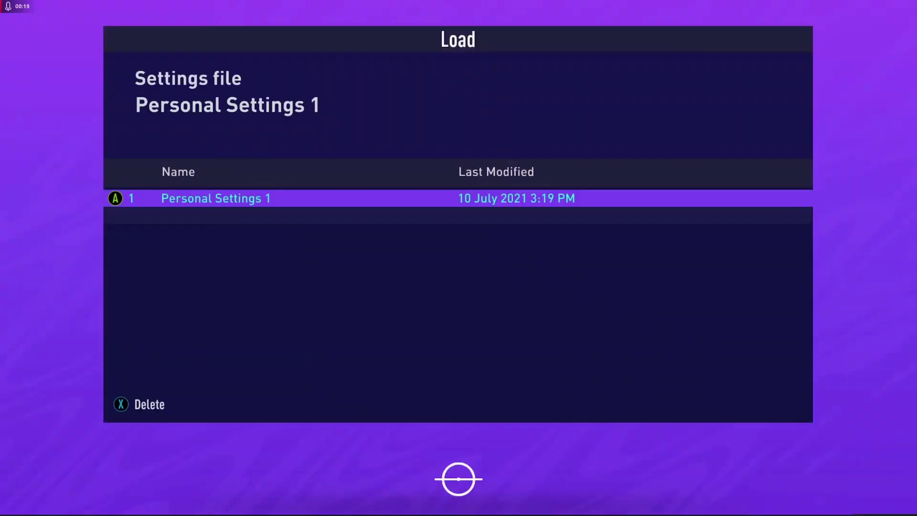
pyautogui.press('Down')
pyautogui.press('Return')
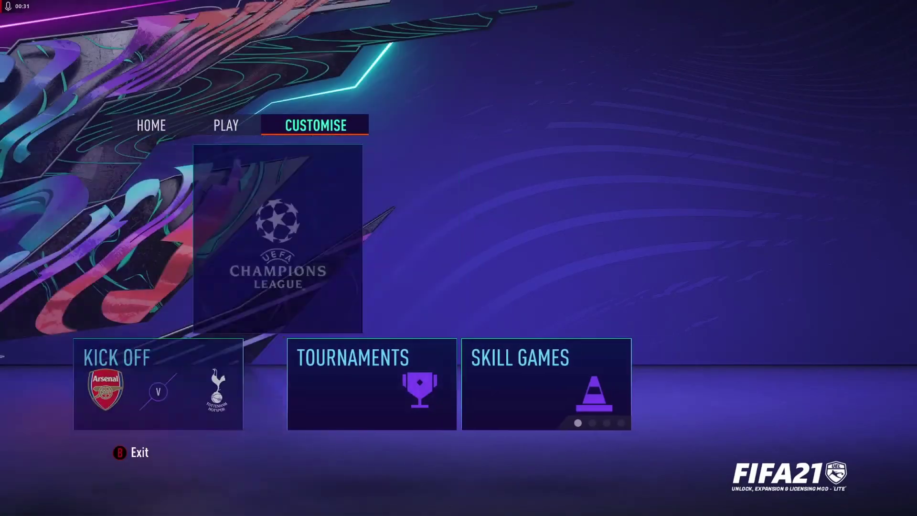
# Load the UEL LITE 23 04 21 squad file from Customise > Profile > Load Squads.
pyautogui.press('Right')
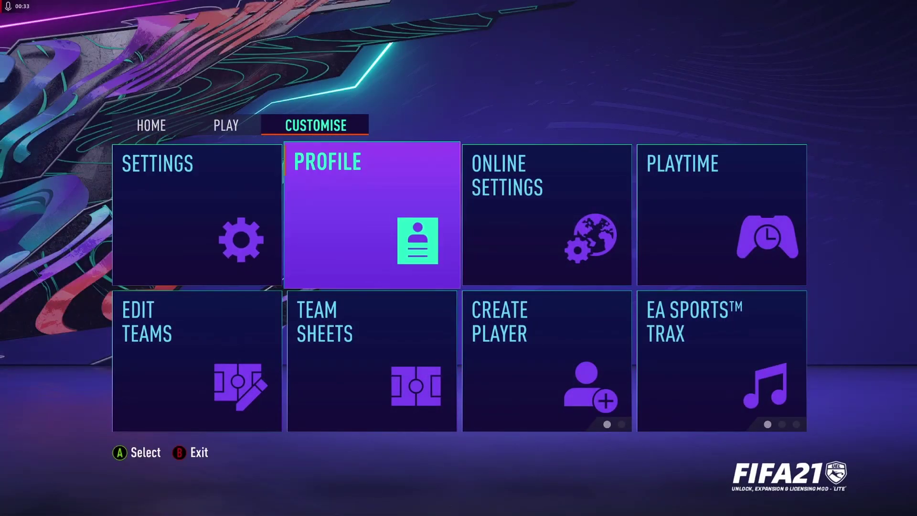
pyautogui.press('Return')
pyautogui.press('Right')
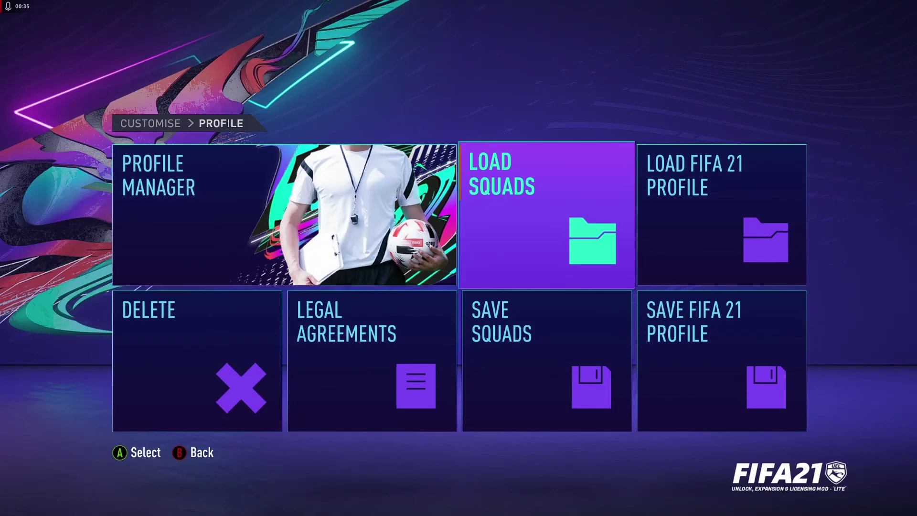
pyautogui.press('Return')
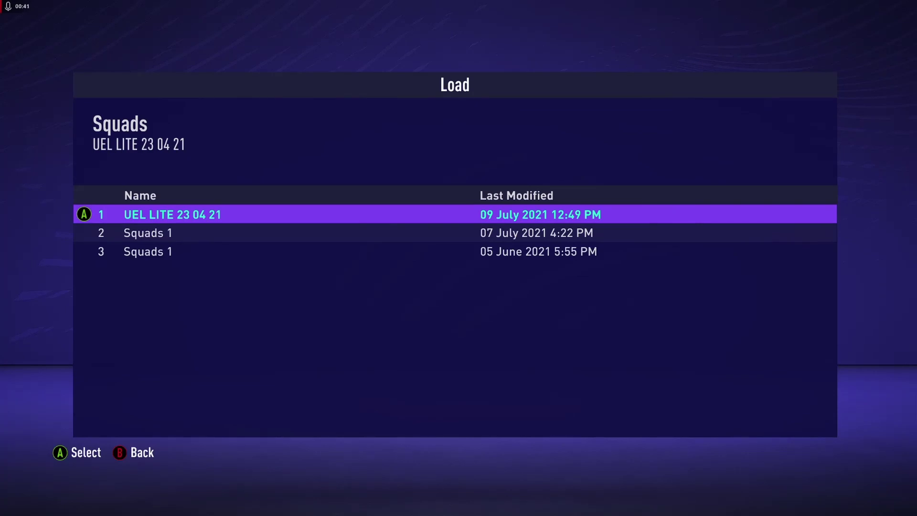
pyautogui.press('Return')
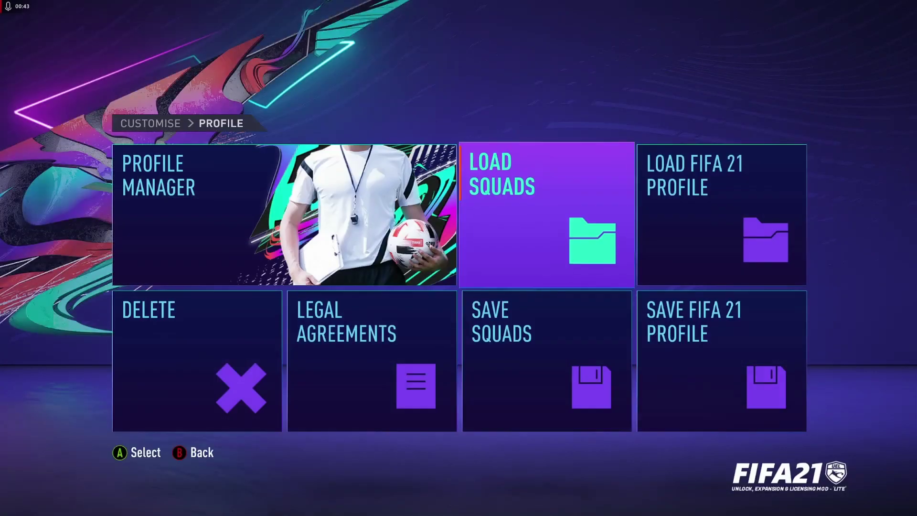
# Back out to the main menu and highlight Kick Off on the Play tab.
pyautogui.press('Escape')
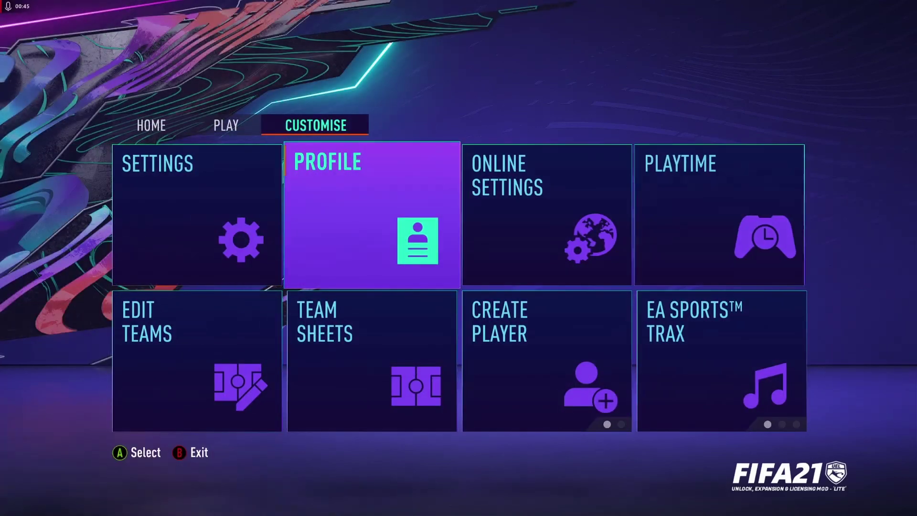
pyautogui.press('Escape')
pyautogui.press('Return')
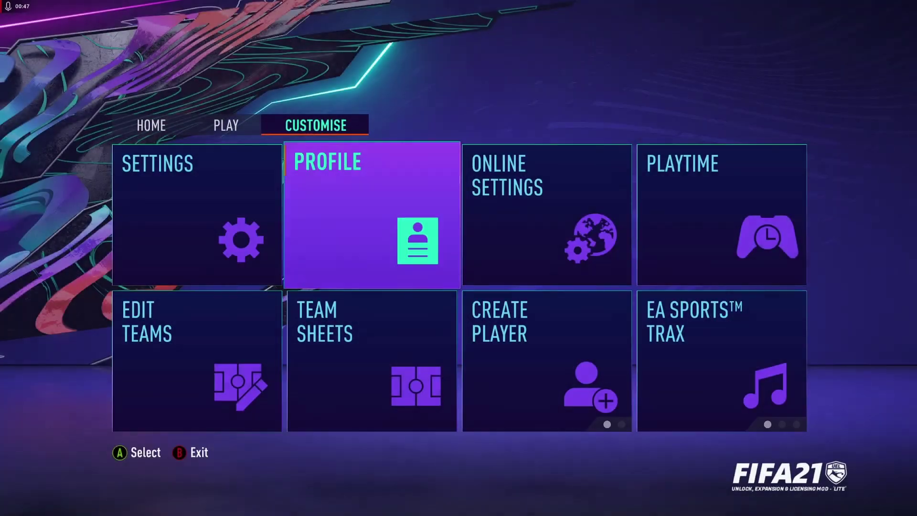
pyautogui.press('q')
pyautogui.press('Down')
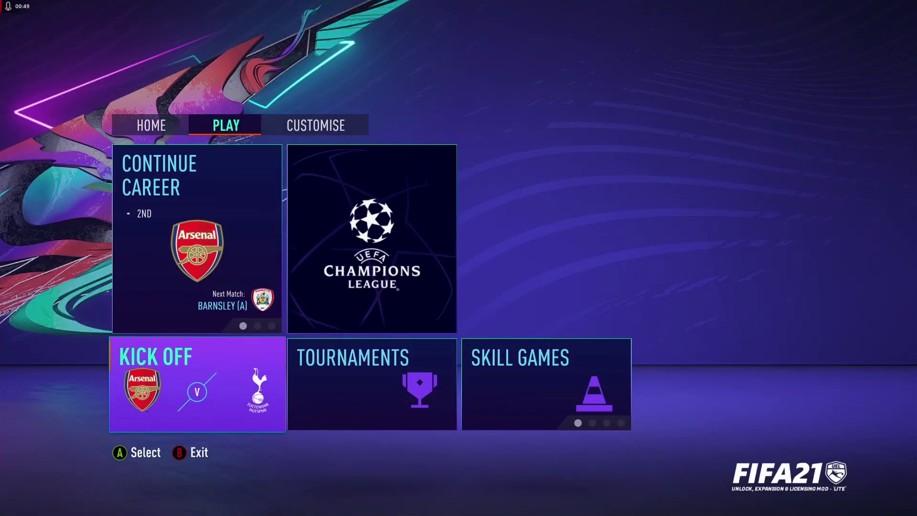
# Open Kick Off, take the home side, and pick Italy's AS Roma as the home team.
pyautogui.press('Return')
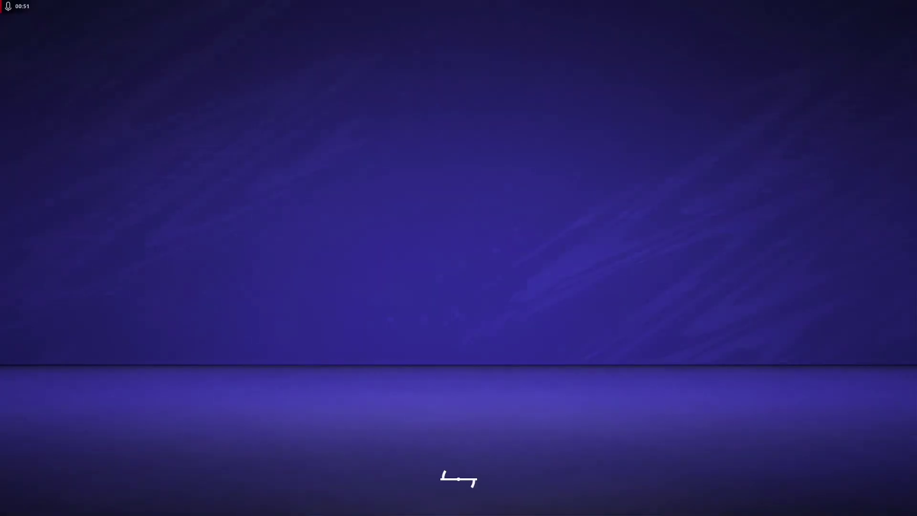
pyautogui.press('Left')
pyautogui.press('Return')
pyautogui.press('Return')
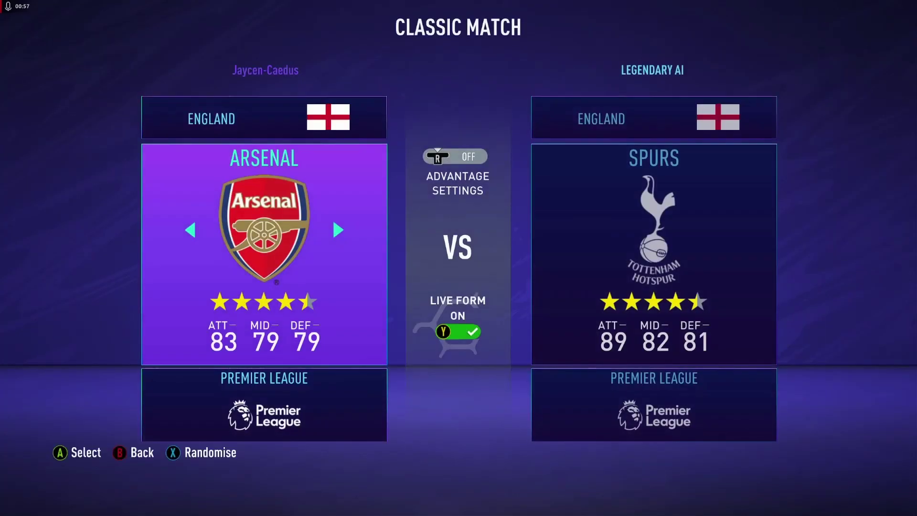
pyautogui.press('Up')
pyautogui.press('Right')
pyautogui.press('Right')
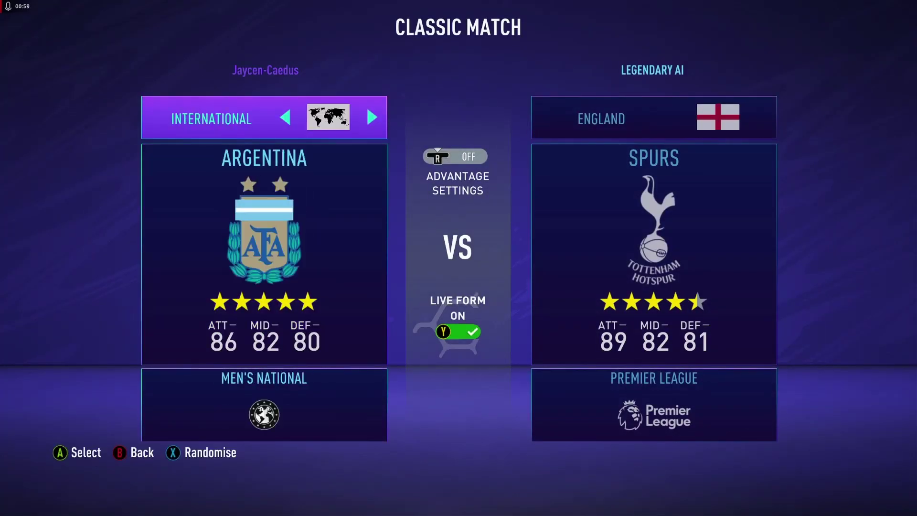
pyautogui.press('Right')
pyautogui.press('Down')
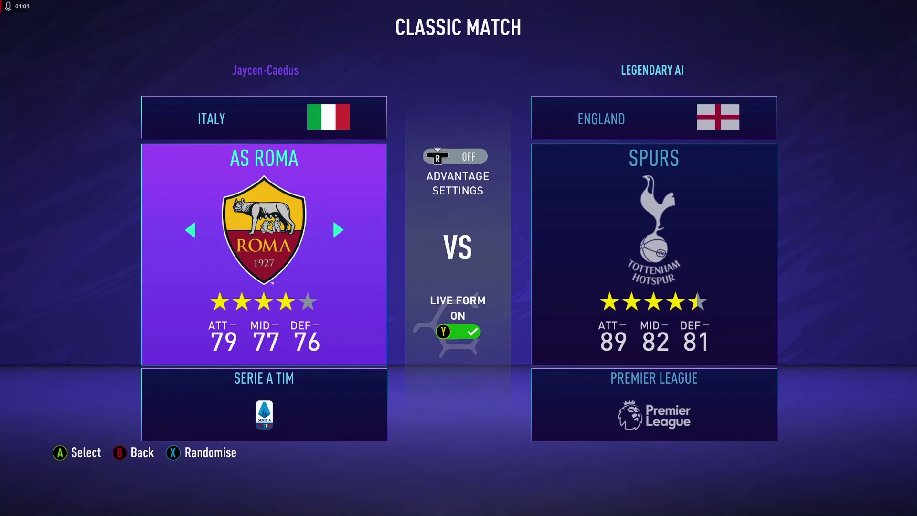
pyautogui.press('Return')
# Pick Juventus from Italy's Serie A clubs as the away team.
pyautogui.press('Up')
pyautogui.press('Right')
pyautogui.press('Right')
pyautogui.press('Right')
pyautogui.press('Right')
pyautogui.press('Down')
pyautogui.press('Right')
pyautogui.press('Right')
pyautogui.press('Right')
pyautogui.press('Right')
pyautogui.press('Right')
pyautogui.press('Right')
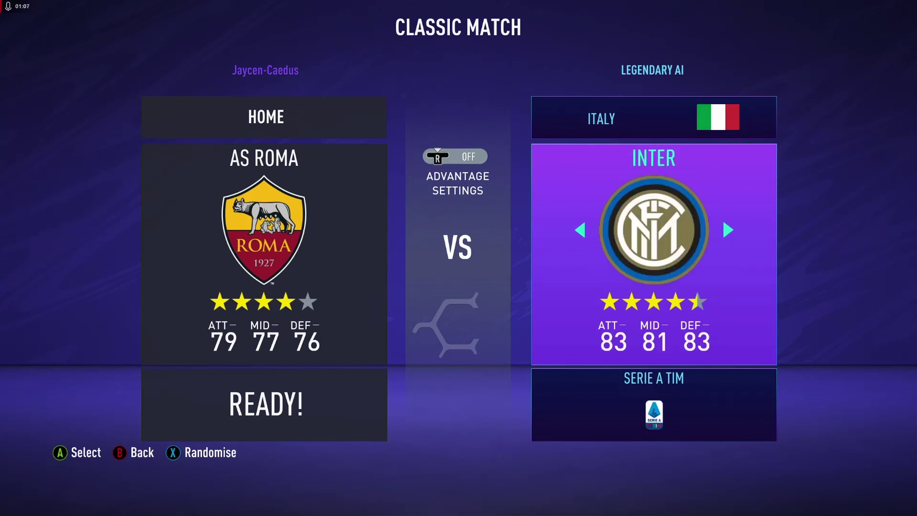
pyautogui.press('Right')
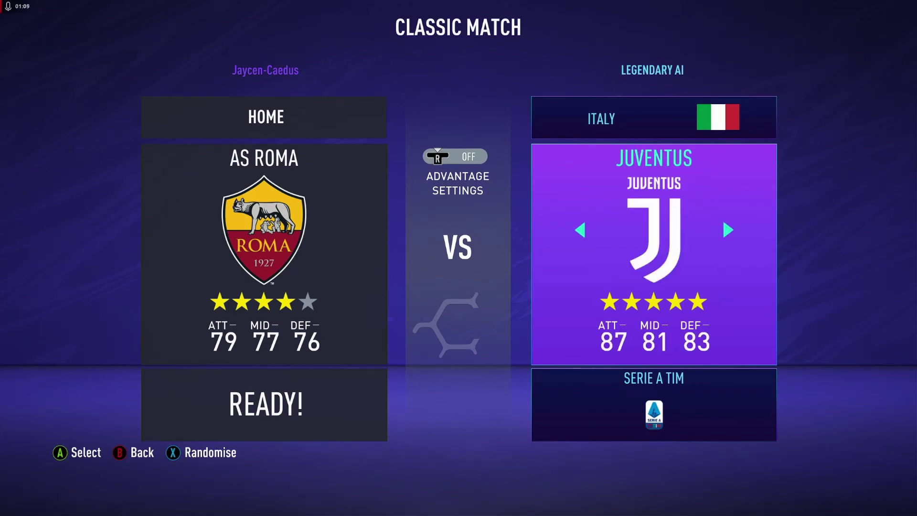
pyautogui.press('Return')
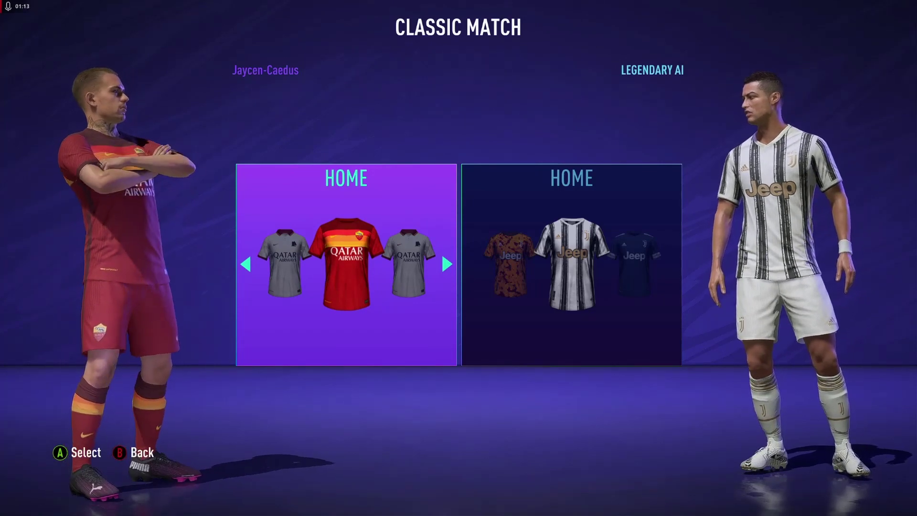
# Preview the Roma and Juventus away kits, then back out of the match setup.
pyautogui.press('Right')
pyautogui.press('Return')
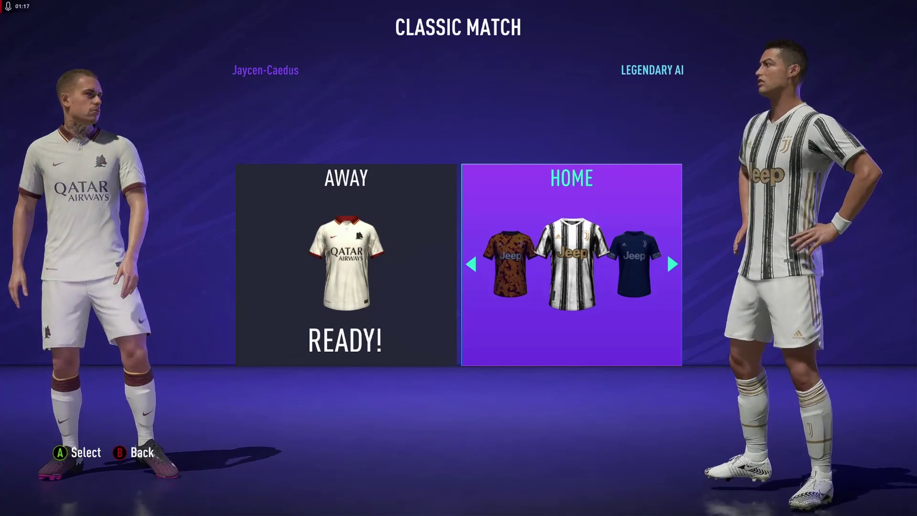
pyautogui.press('Right')
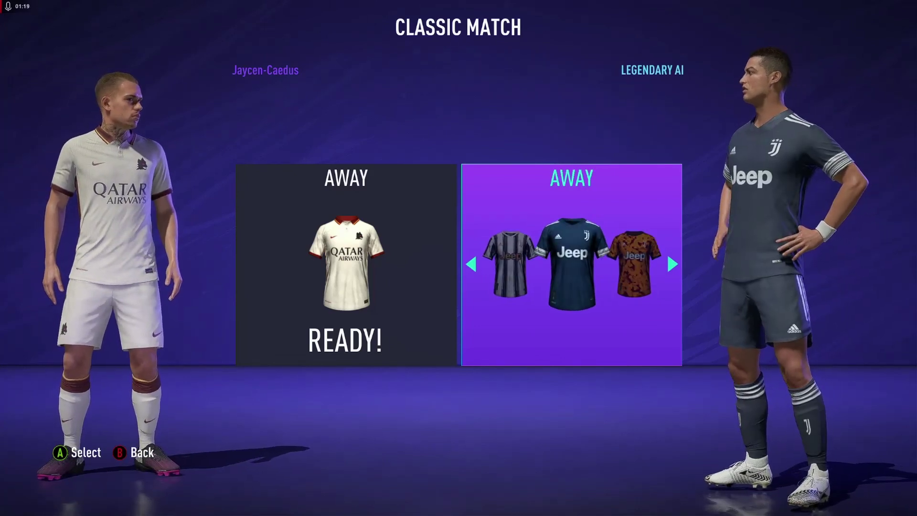
pyautogui.press('Right')
pyautogui.press('Escape')
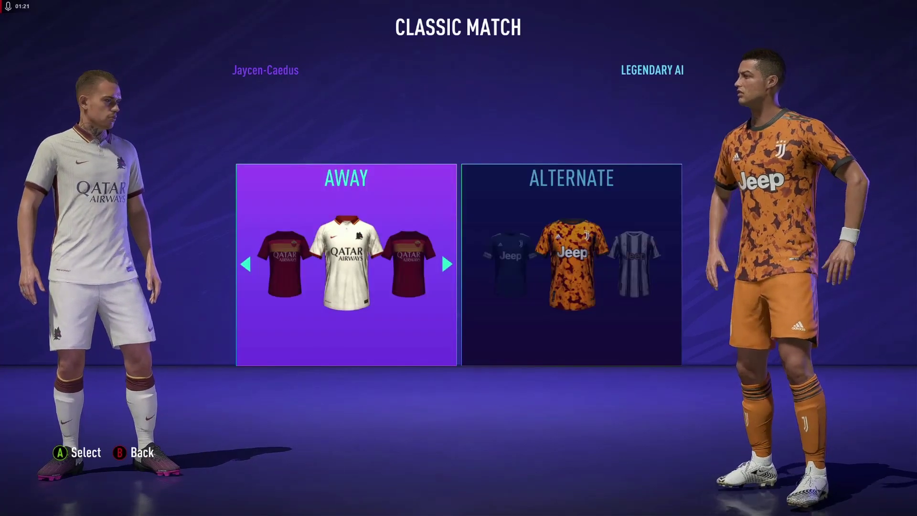
pyautogui.press('Escape')
pyautogui.press('Escape')
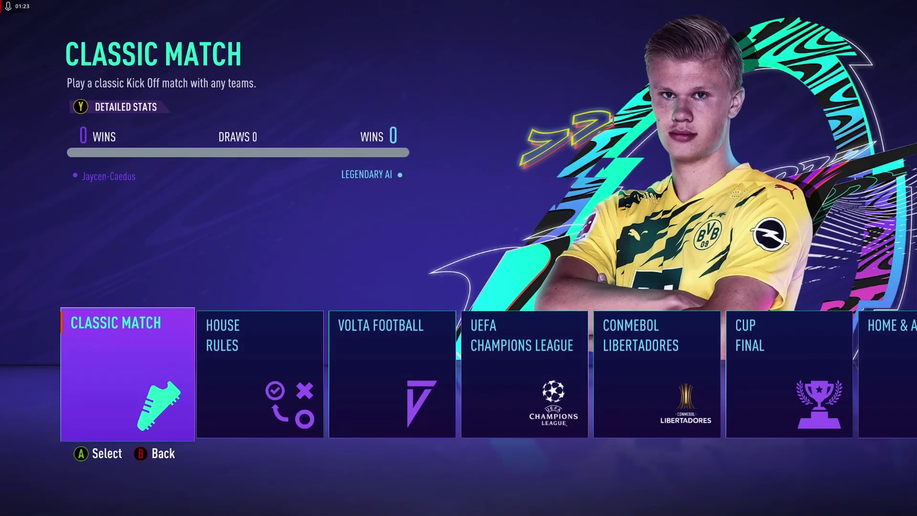
# Leave Kick Off, choose Use Current Squads at the update prompt, and pick Manager Career.
pyautogui.press('Return')
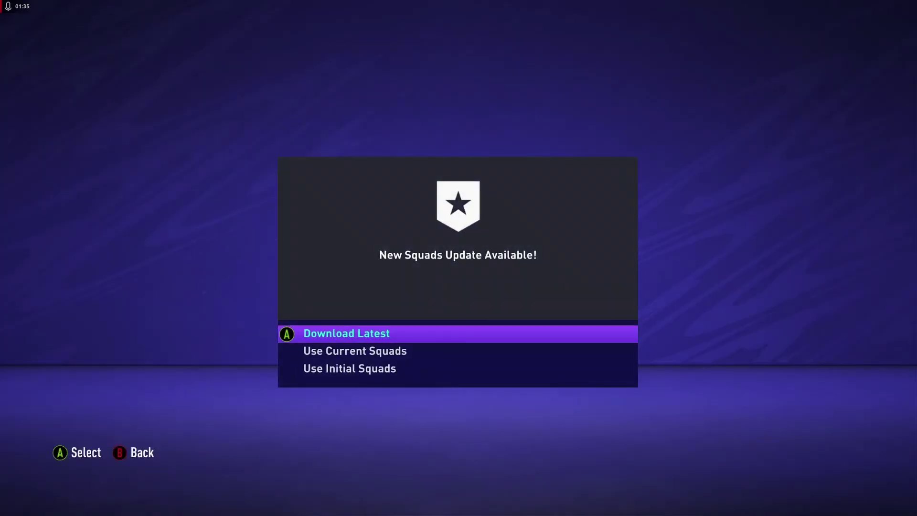
pyautogui.press('Down')
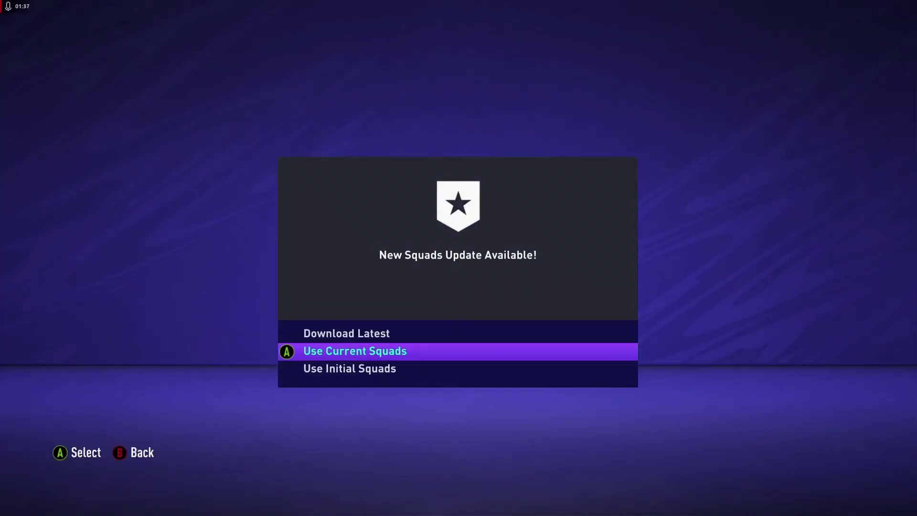
pyautogui.press('Return')
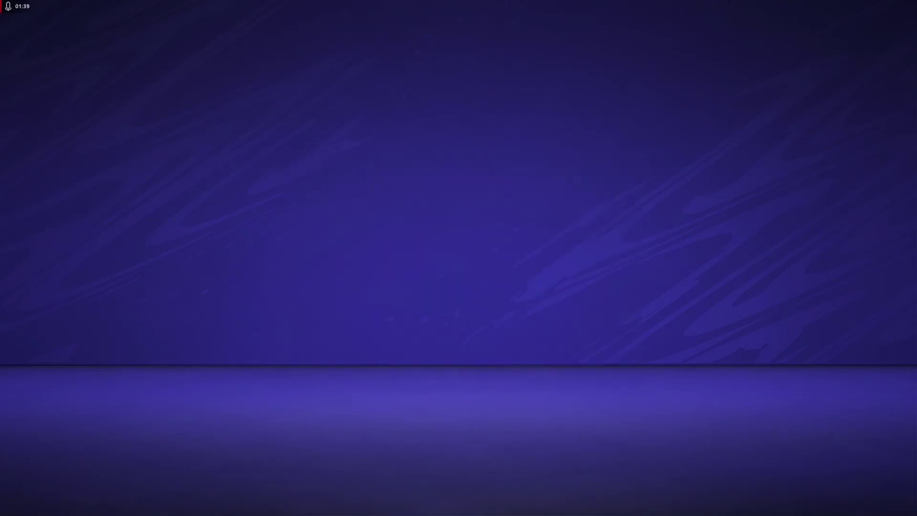
pyautogui.press('Right')
pyautogui.press('Return')
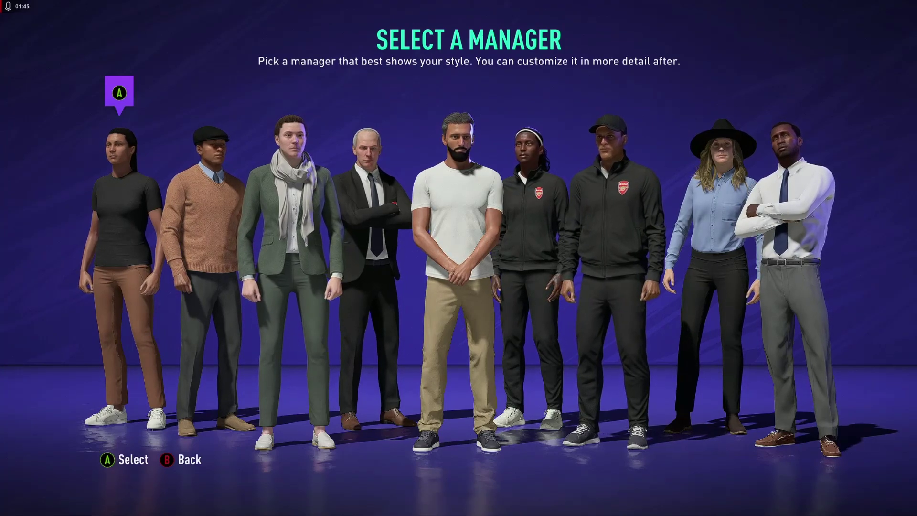
# Pick the first manager, compare EFL League Two club budgets up to Newport County, then back out.
pyautogui.press('Return')
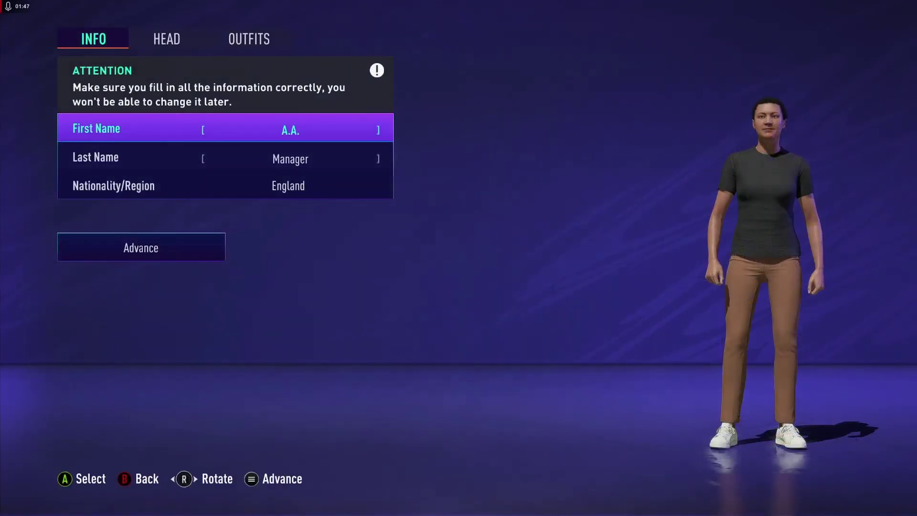
pyautogui.press('Return')
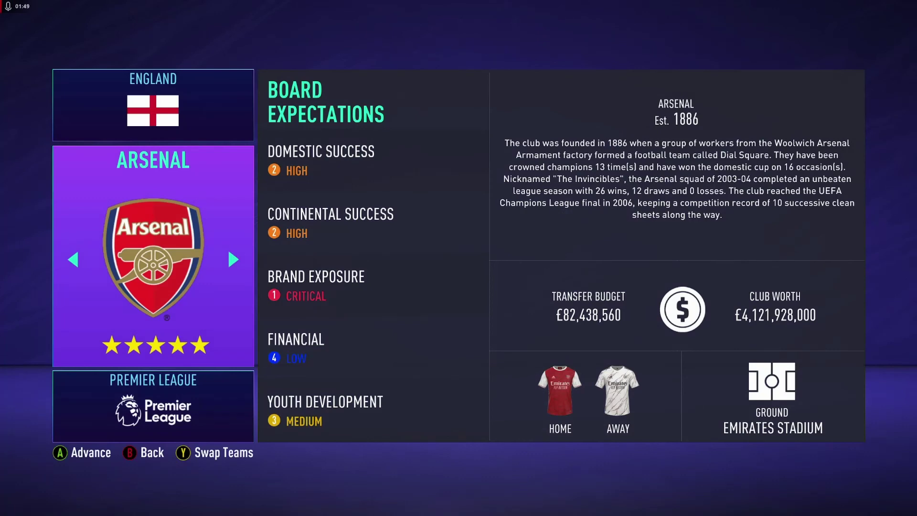
pyautogui.press('Down')
pyautogui.press('Left')
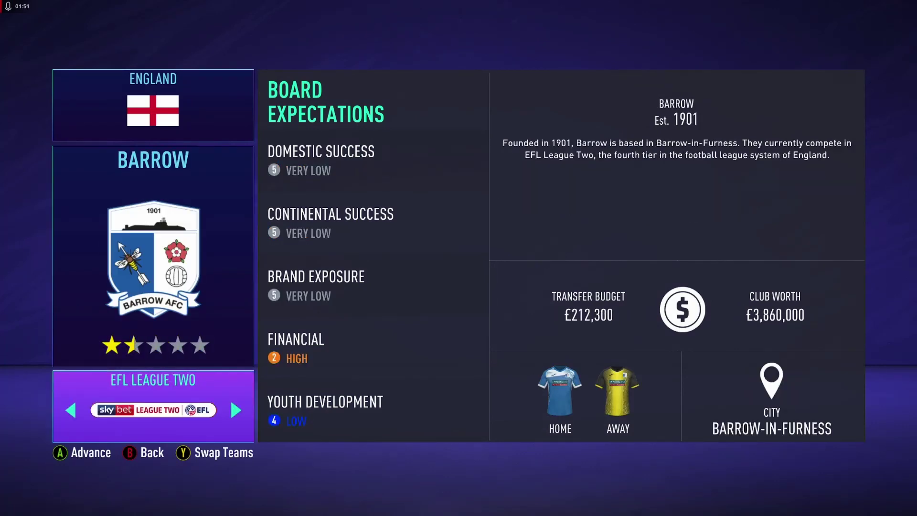
pyautogui.press('Up')
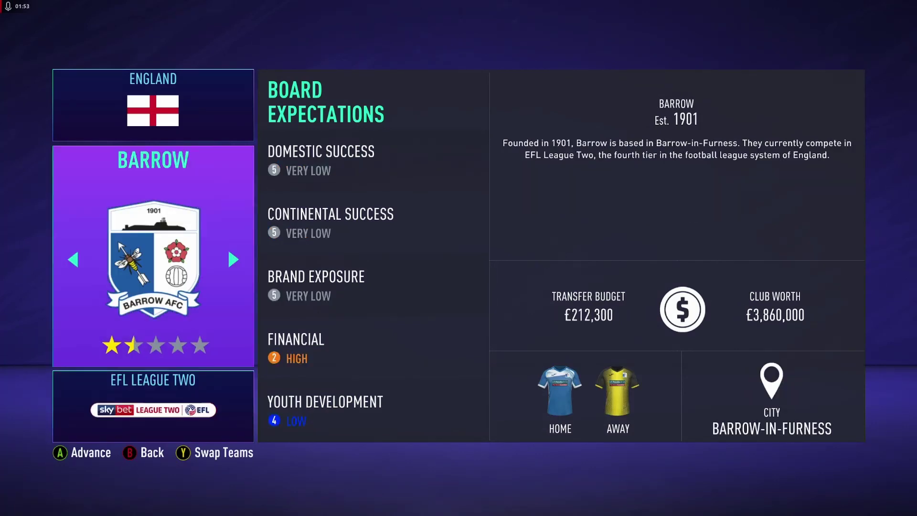
pyautogui.press('Right')
pyautogui.press('Right')
pyautogui.press('Right')
pyautogui.press('Right')
pyautogui.press('Right')
pyautogui.press('Right')
pyautogui.press('Right')
pyautogui.press('Right')
pyautogui.press('Left')
pyautogui.press('Left')
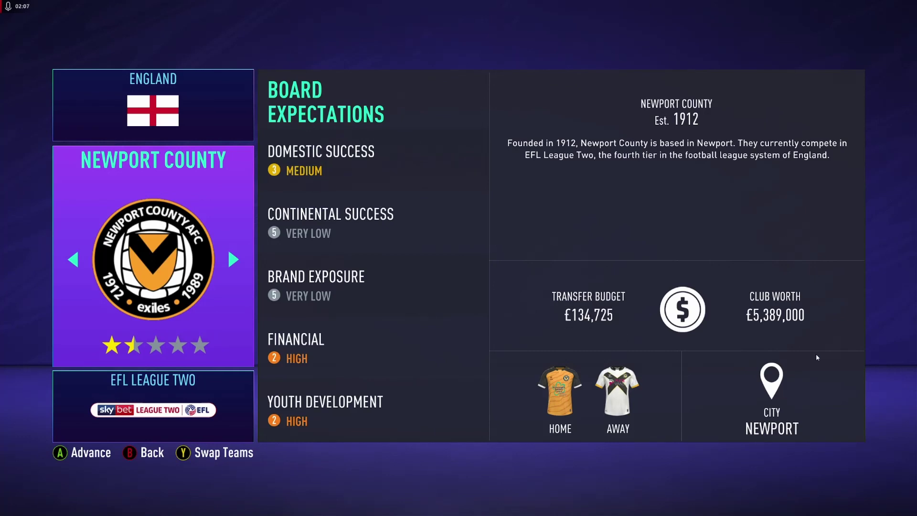
pyautogui.press('Escape')
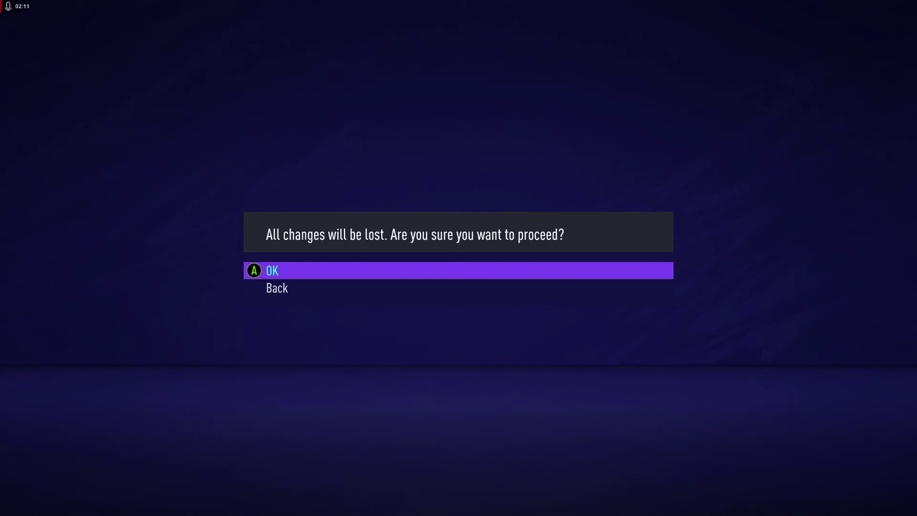
# Confirm the 'All changes will be lost' prompt to discard the unfinished career.
pyautogui.press('Return')
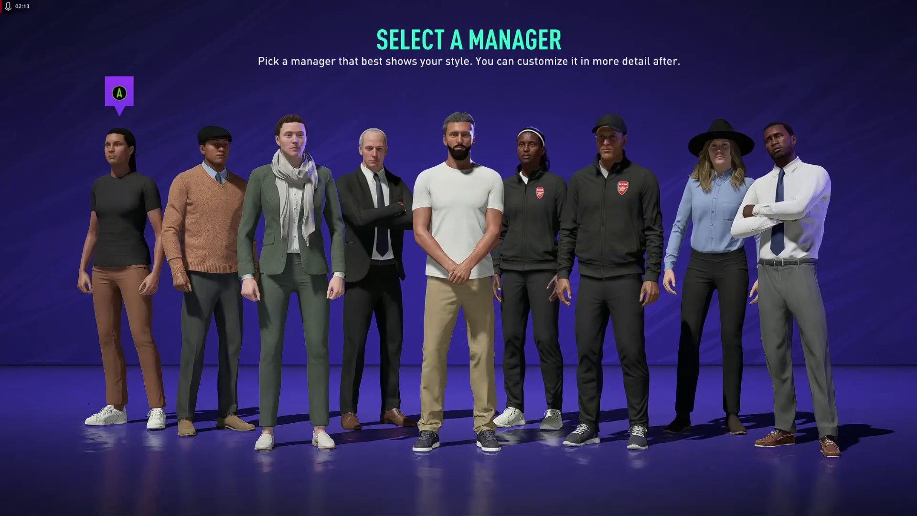